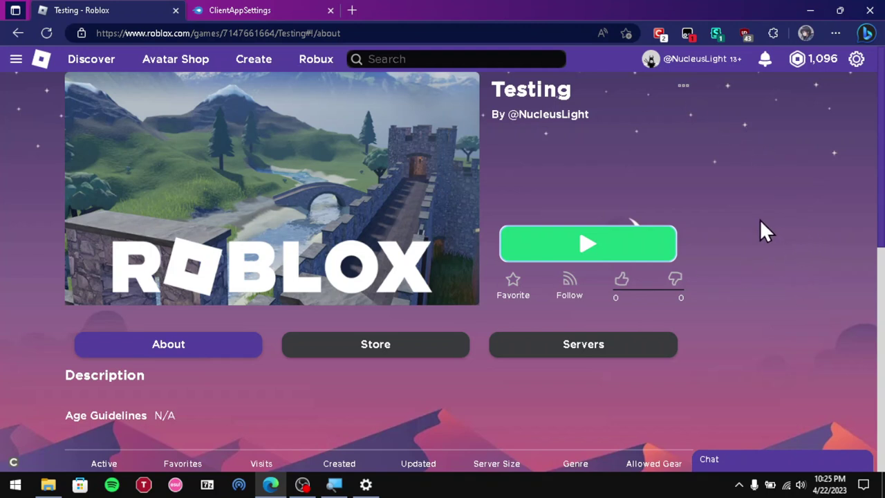
Step: Launch the Testing experience in a maximized window and show the performance statistics overlay
left_click(578, 240)
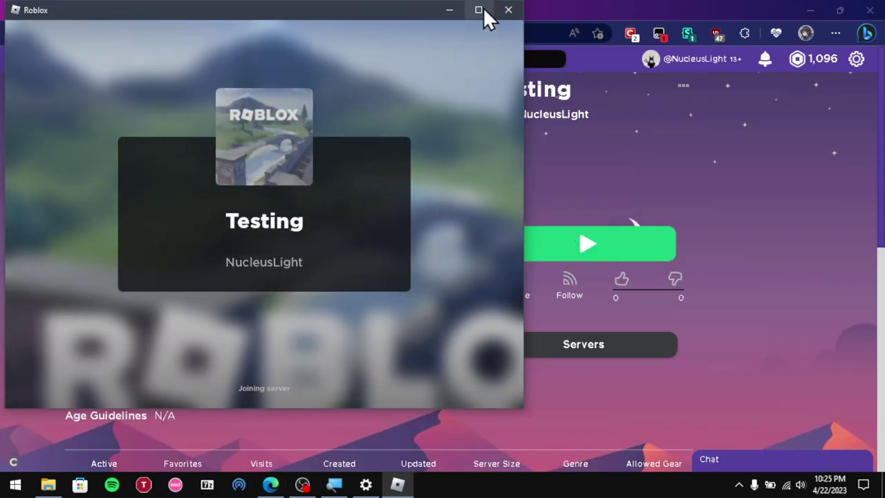
left_click(479, 9)
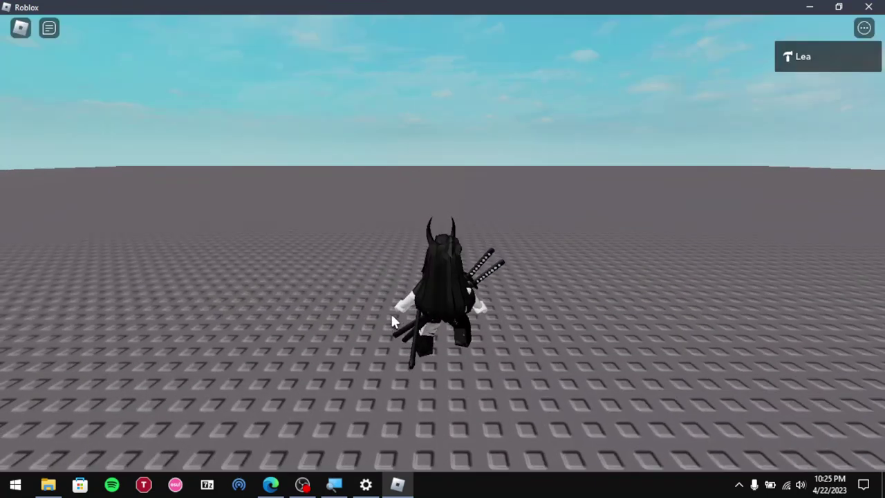
key("shift+F3")
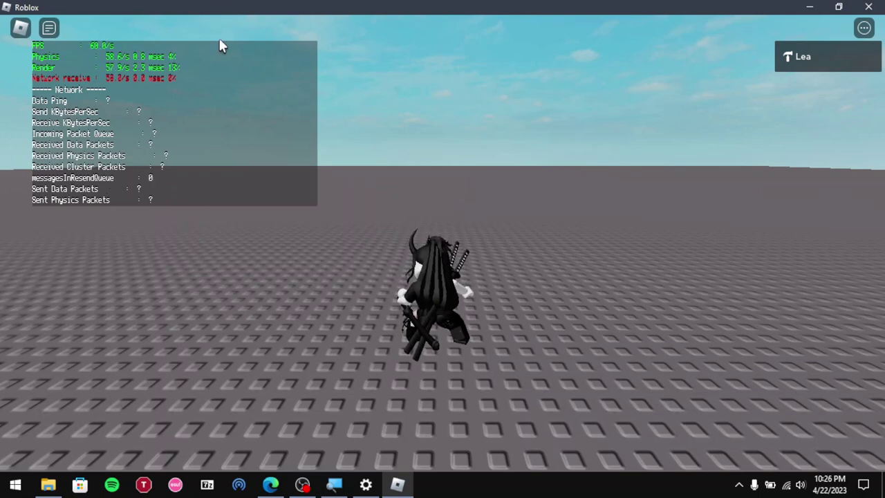
left_click_drag(265, 237, 284, 251)
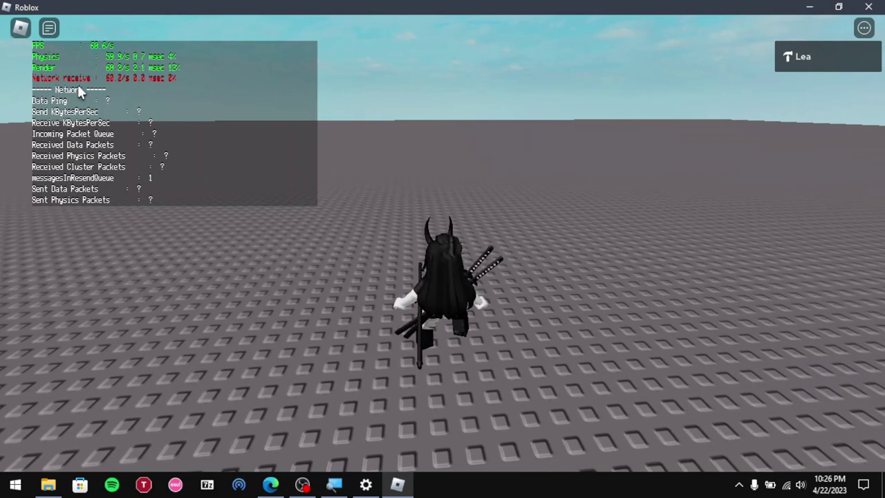
Step: Check the in-game graphics mode and graphics quality settings, and resume the game
left_click(19, 28)
left_click(377, 72)
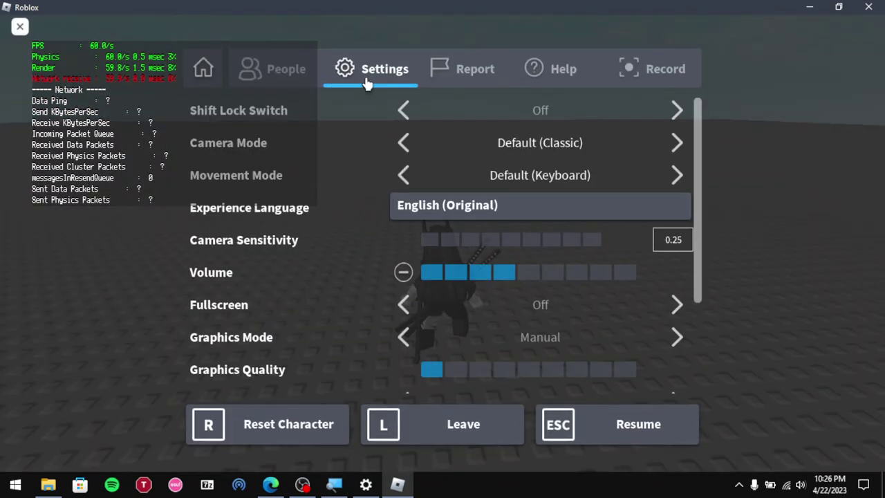
scroll(586, 386, "down", 1)
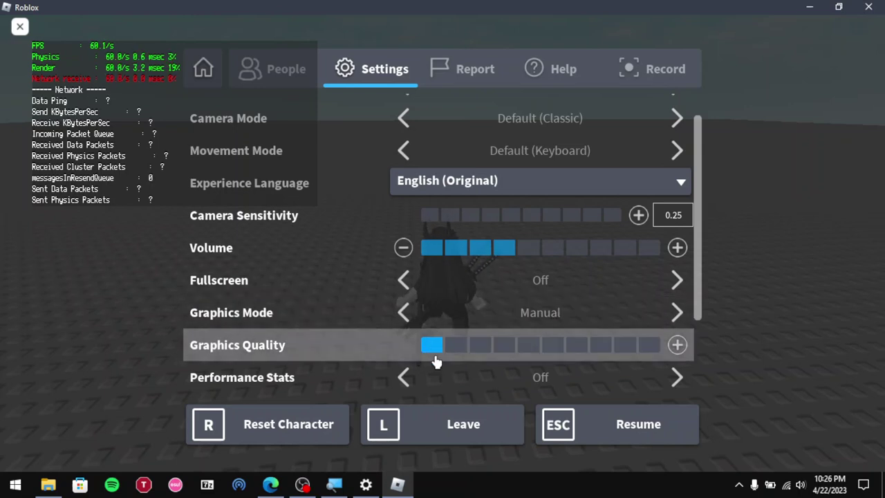
left_click(632, 426)
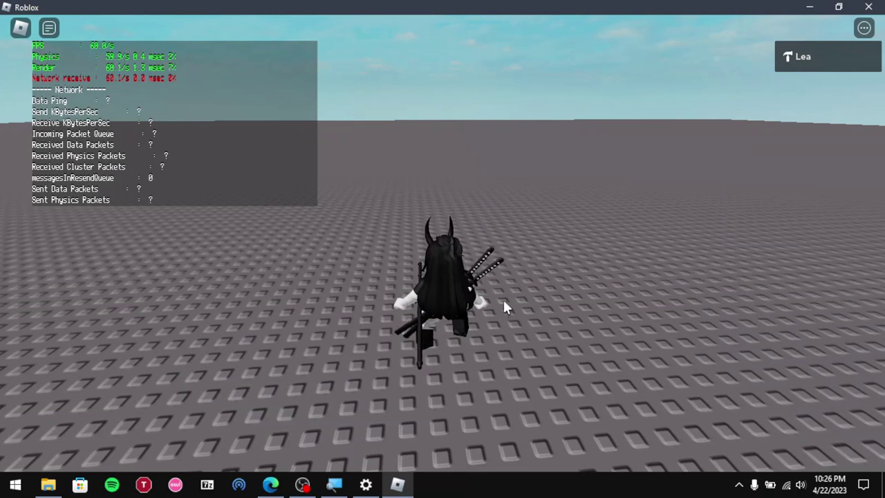
Step: Turn the camera, walk the character forward briefly, and close the game
right_click(380, 294)
key("w")
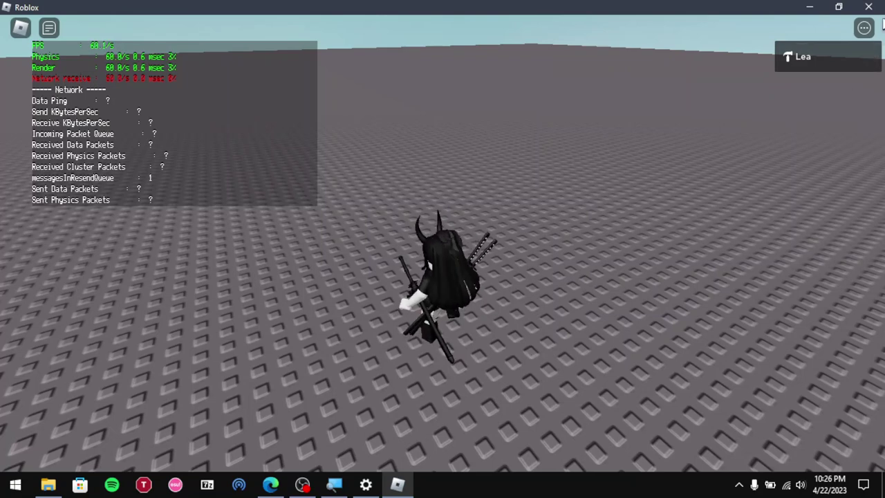
left_click(881, 14)
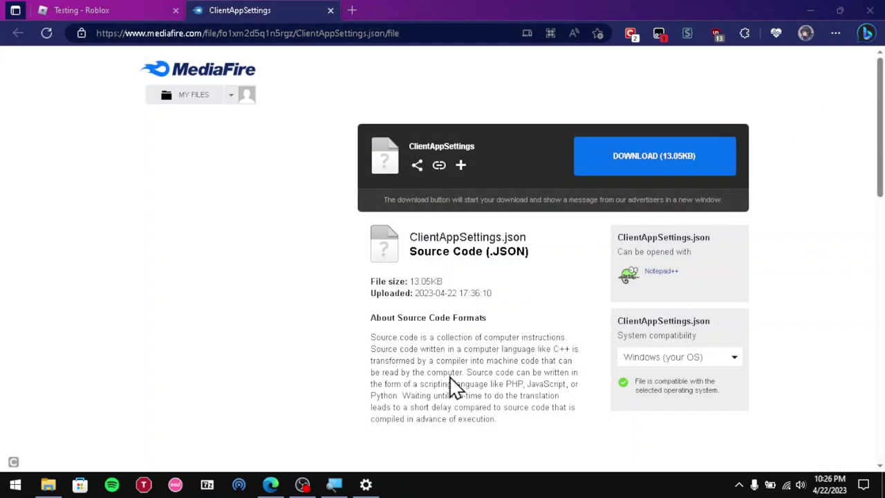
Step: Examine the MediaFire download page's link and the ClientAppSettings file name
left_click_drag(439, 33, 82, 54)
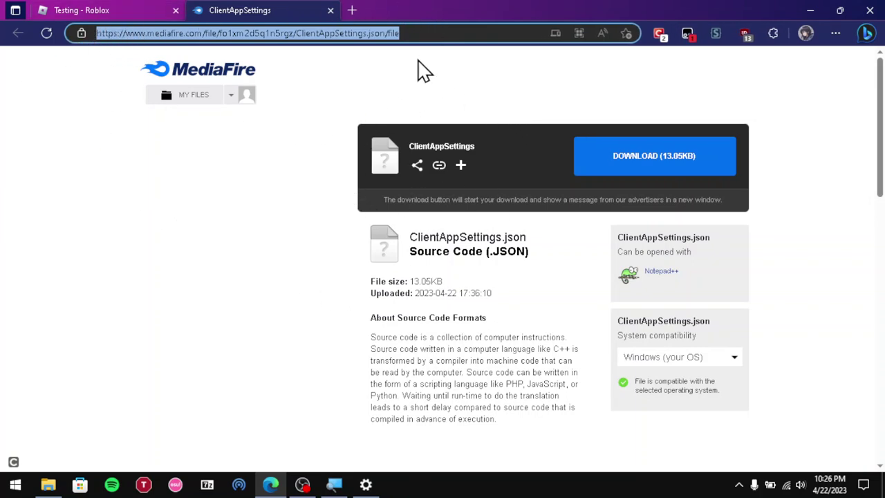
left_click_drag(483, 146, 410, 147)
left_click(214, 156)
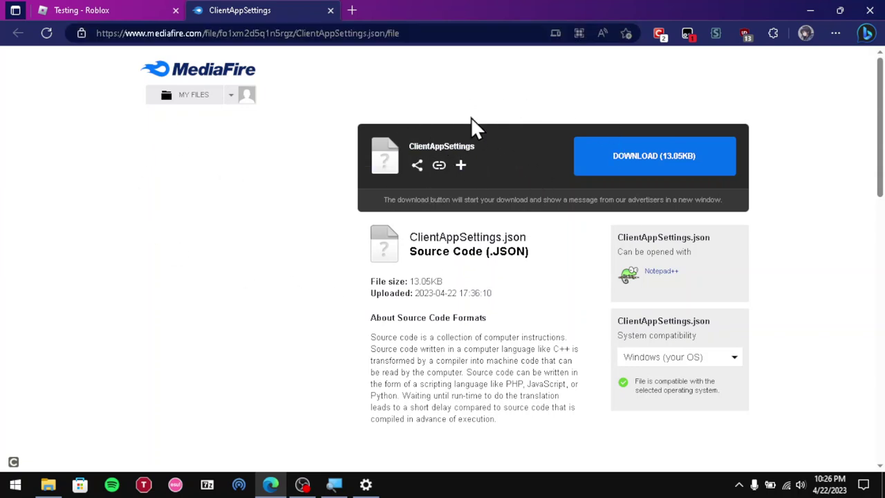
Step: Minimize the browser and show the hidden desktop icons to locate the ClientAppSettings file
left_click(807, 10)
right_click(569, 184)
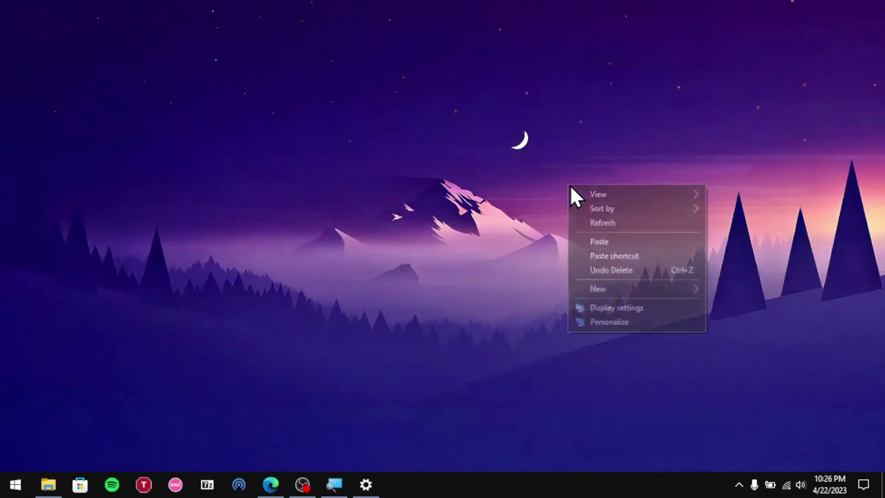
left_click(570, 184)
right_click(625, 187)
mouse_move(654, 195)
left_click(550, 277)
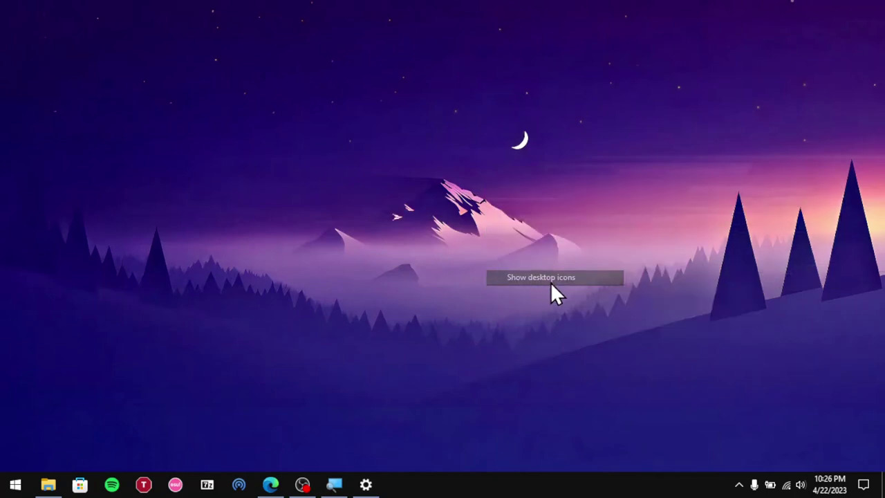
left_click_drag(723, 157, 751, 83)
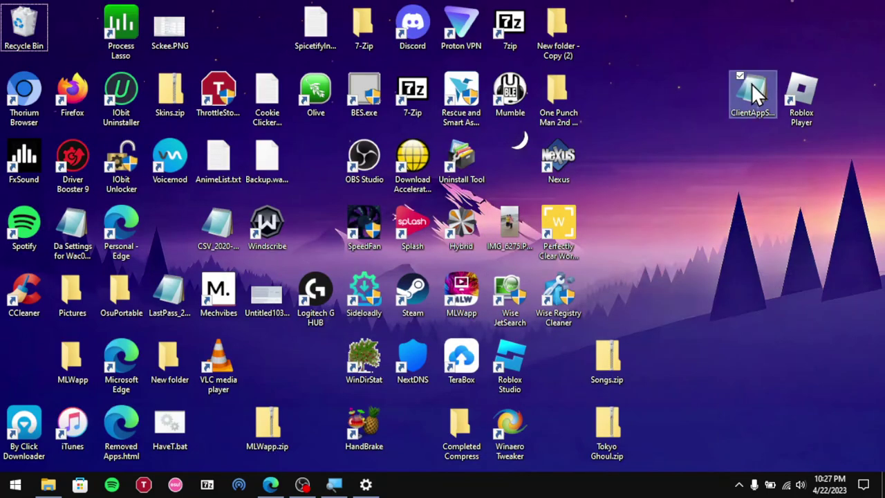
left_click(733, 196)
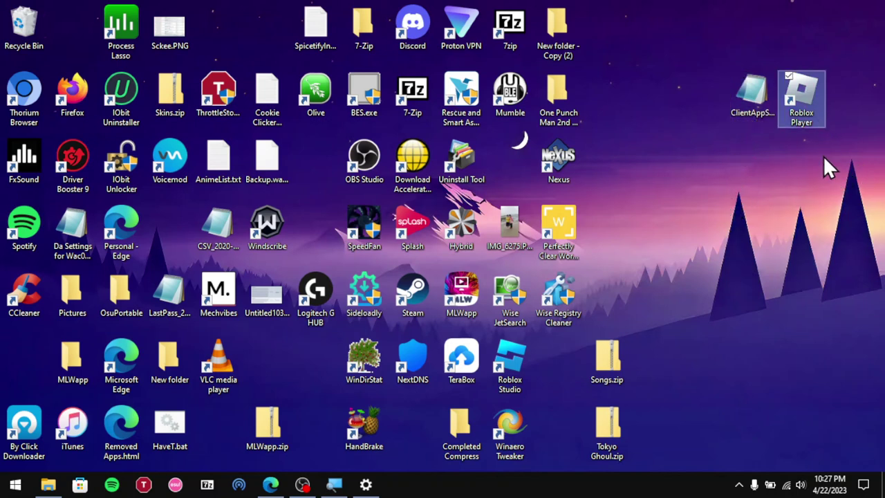
Step: Start Roblox Player from its desktop shortcut, put the shortcut back beside ClientAppSettings, and close Roblox
double_click(800, 86)
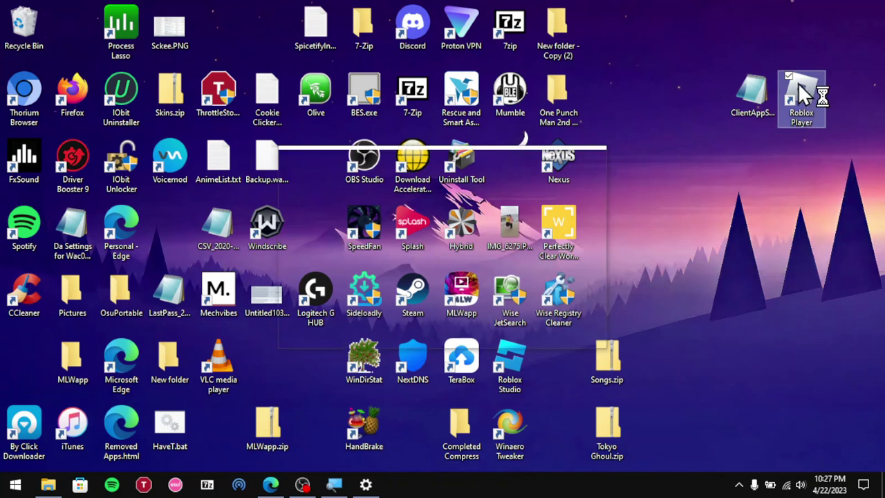
left_click_drag(800, 86, 779, 192)
mouse_move(397, 485)
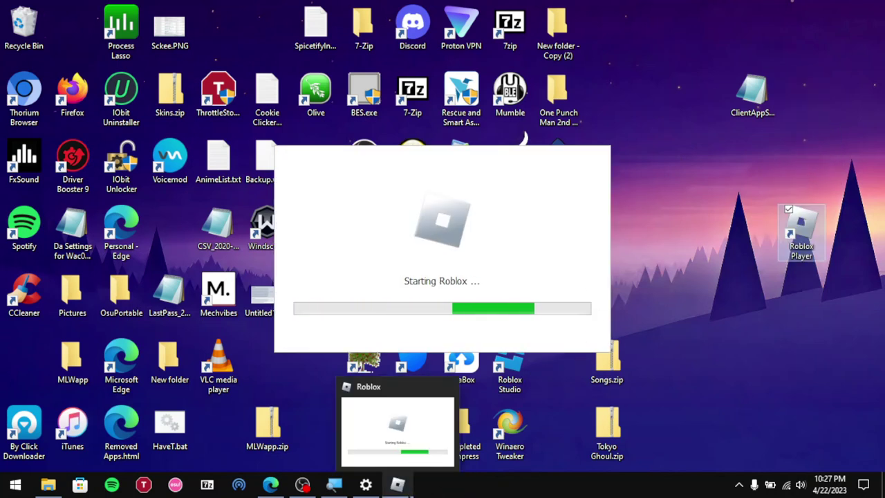
left_click(453, 382)
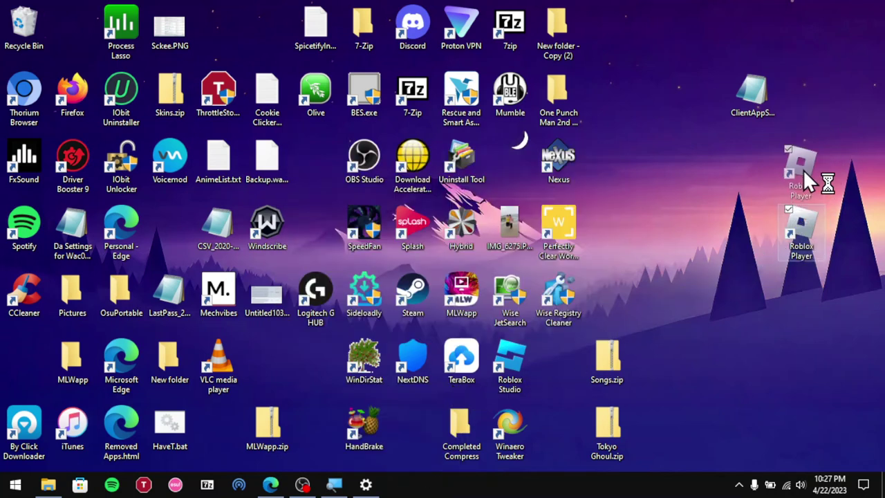
left_click_drag(807, 105, 806, 103)
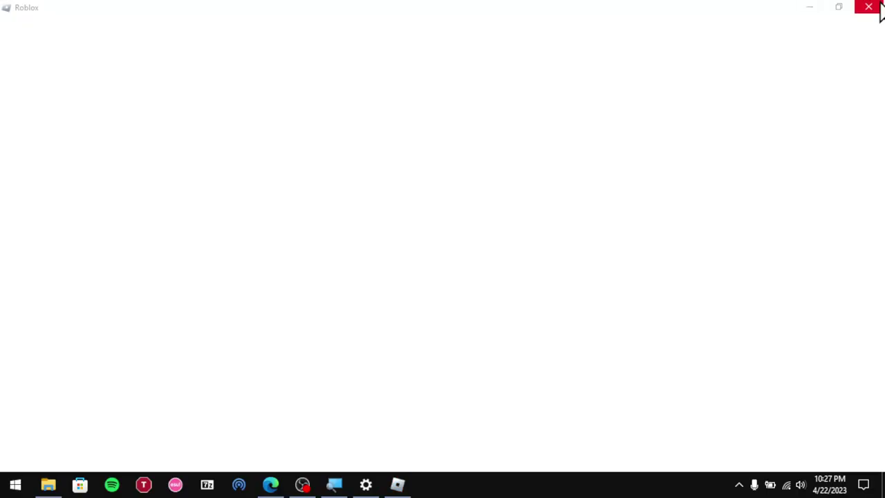
left_click(869, 7)
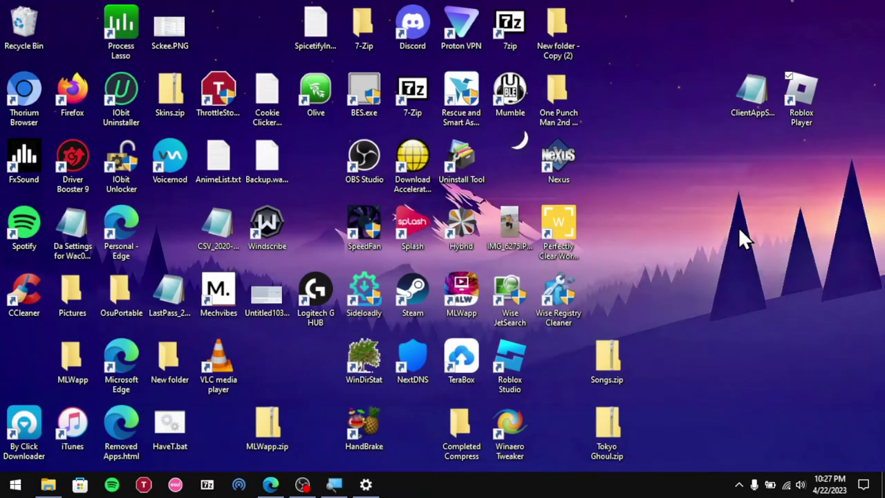
Step: Open the Roblox Player shortcut's file location and create a folder named ClientSettings in it
right_click(801, 92)
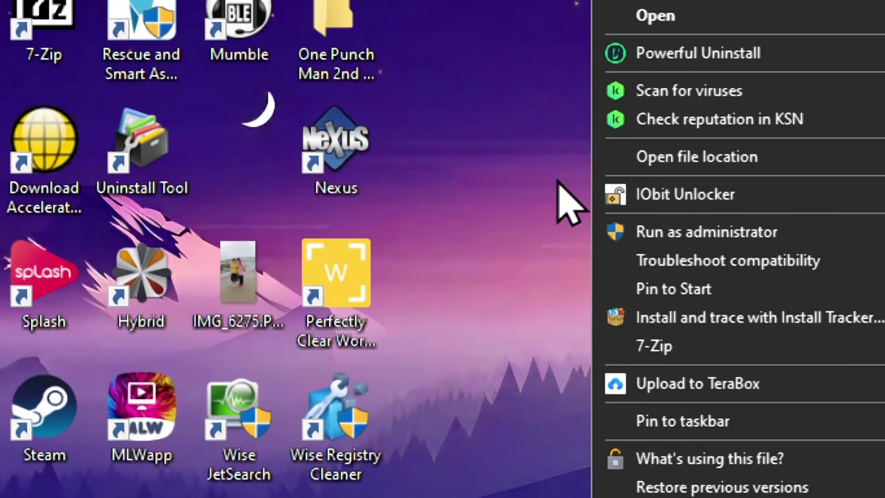
left_click(716, 168)
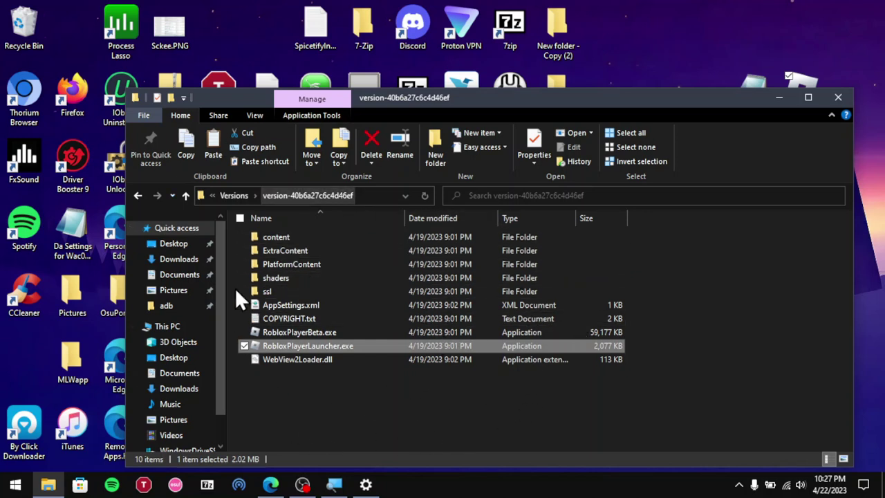
right_click(318, 384)
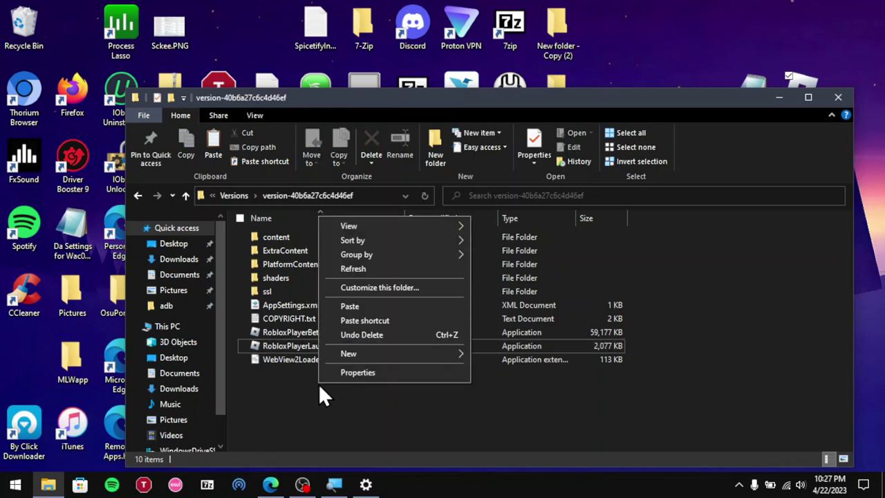
mouse_move(361, 353)
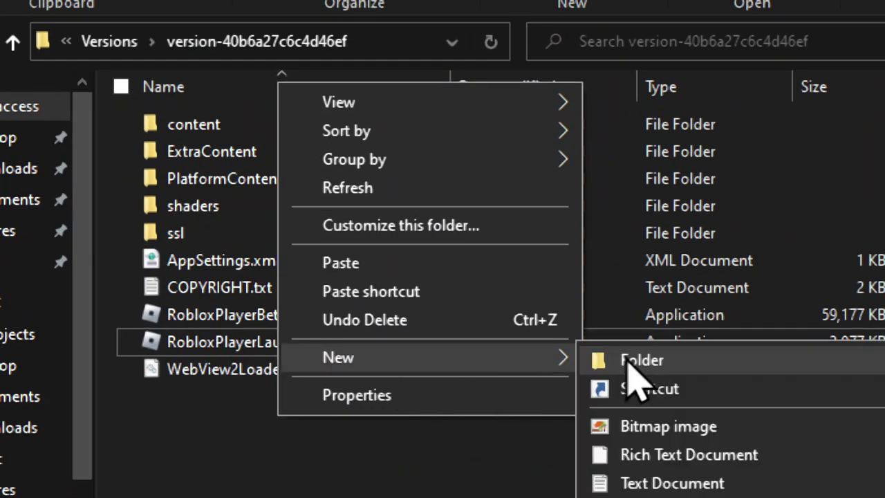
left_click(642, 361)
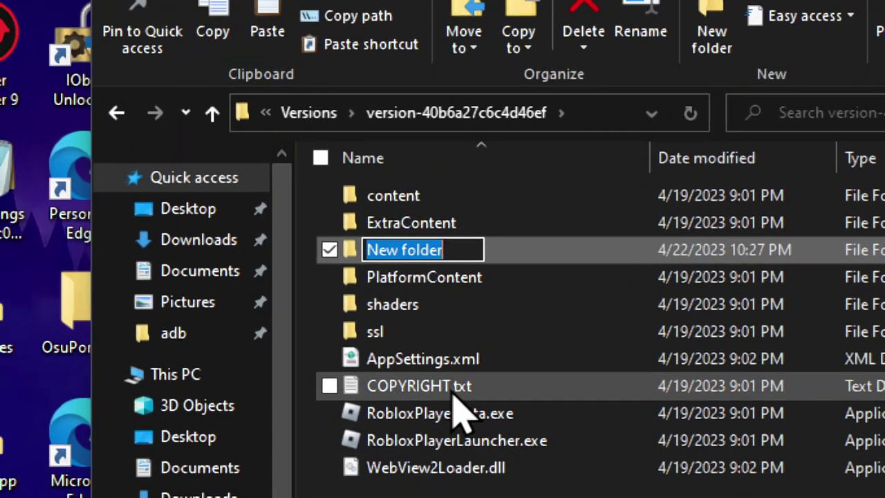
type("C")
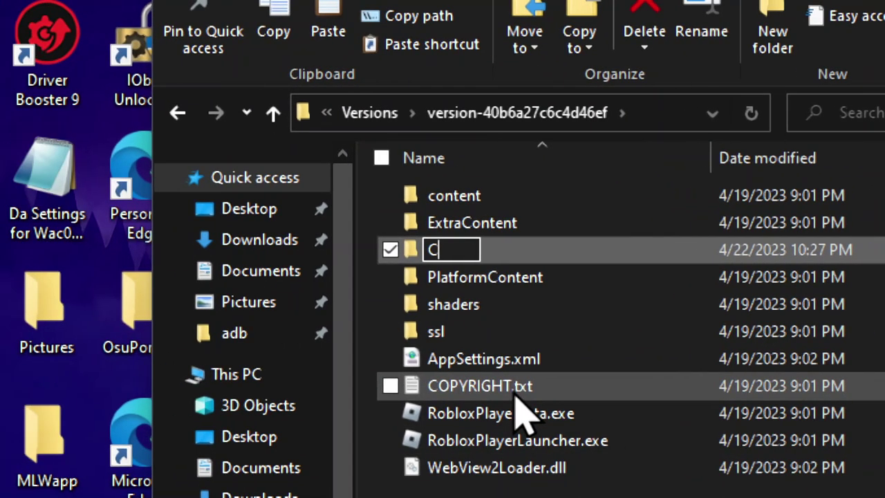
type("lient")
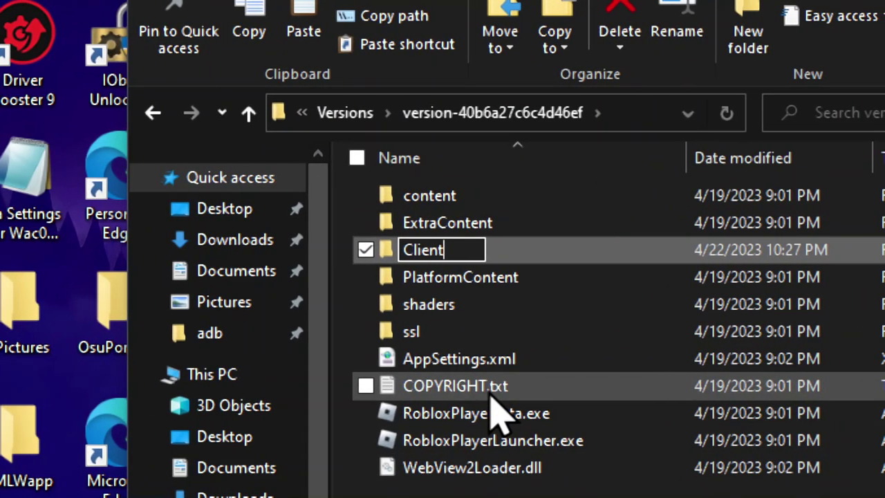
type("SDe")
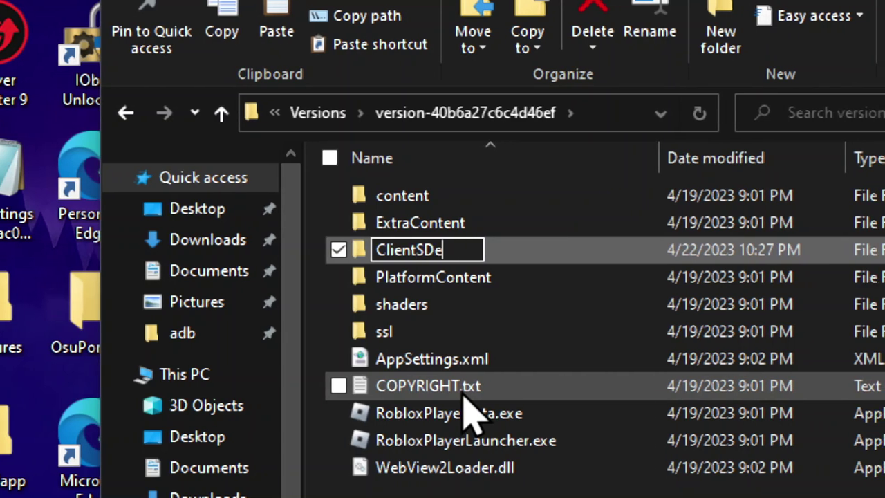
key("BackSpace")
key("BackSpace")
type("ettings")
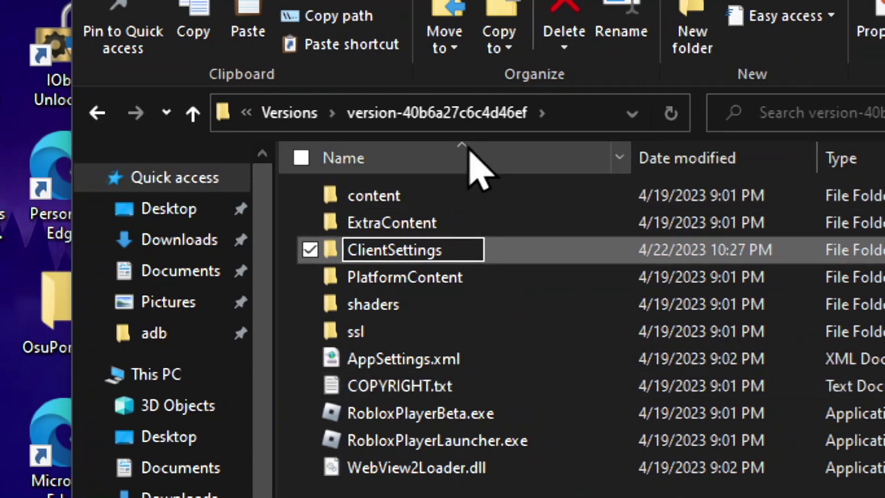
left_click(293, 207)
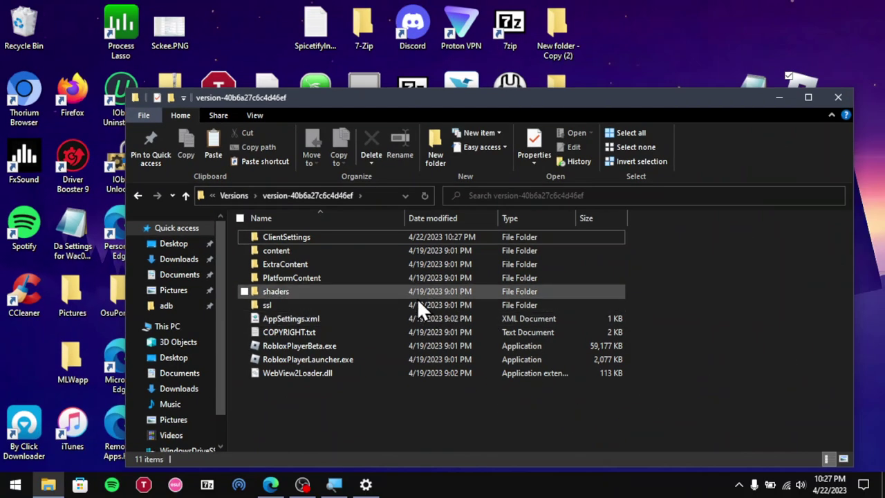
Step: Move ClientAppSettings.json from the desktop into the ClientSettings folder inside the Roblox version folder
left_click_drag(724, 105, 565, 78)
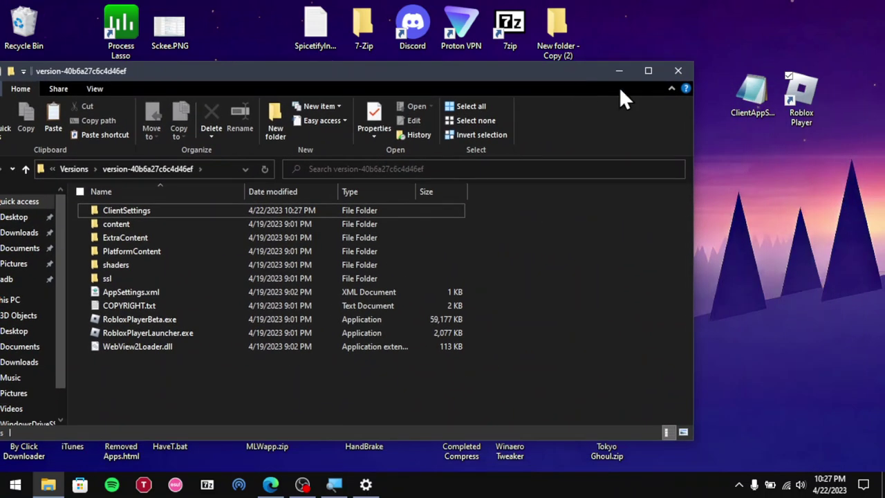
left_click(762, 94)
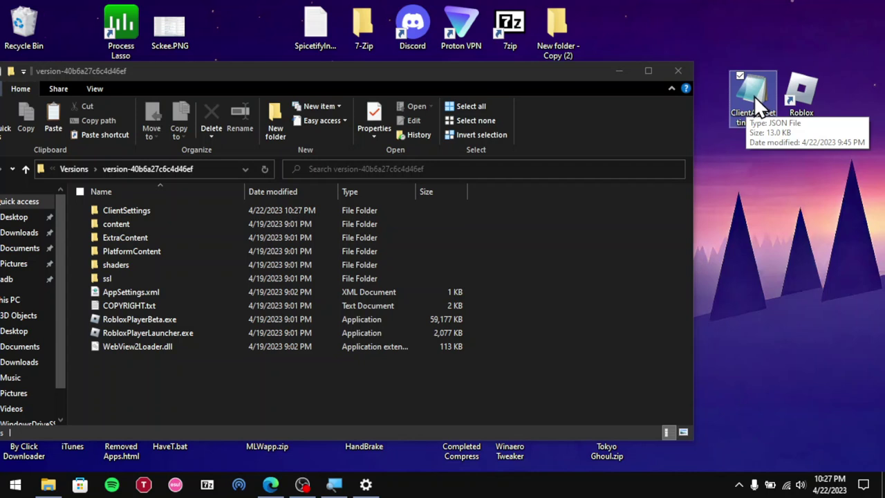
left_click_drag(754, 95, 388, 386)
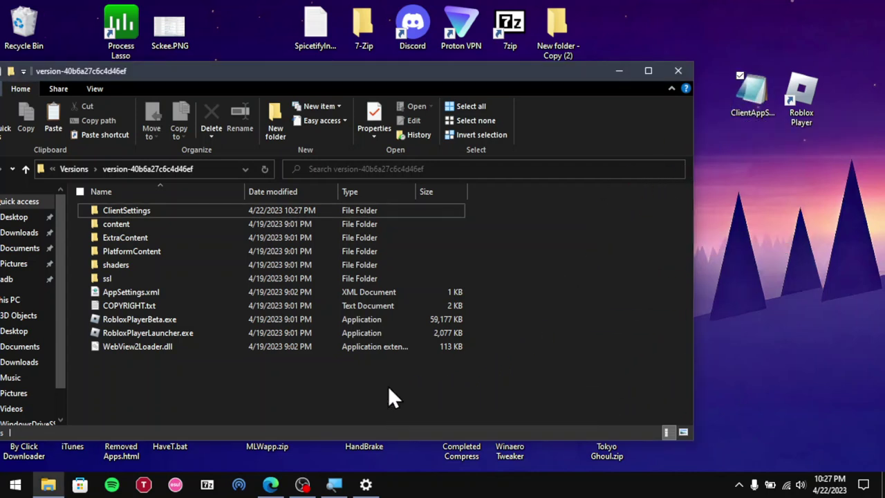
left_click_drag(335, 69, 506, 31)
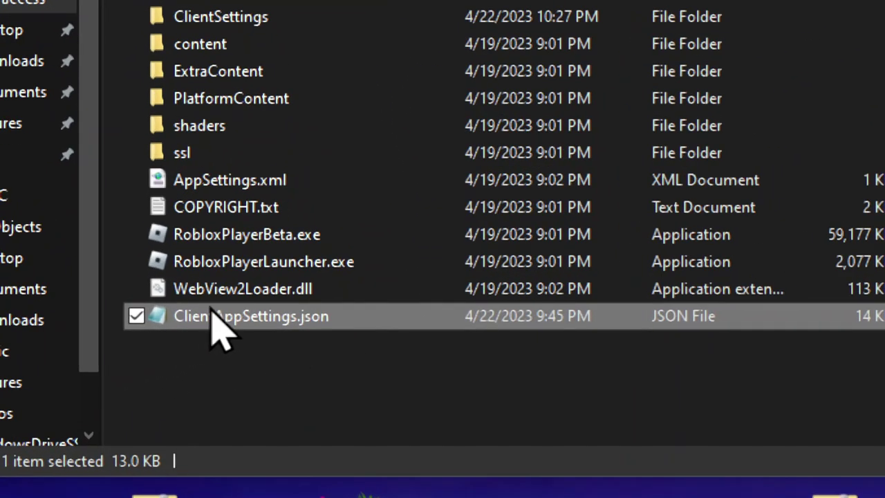
left_click_drag(222, 317, 282, 9)
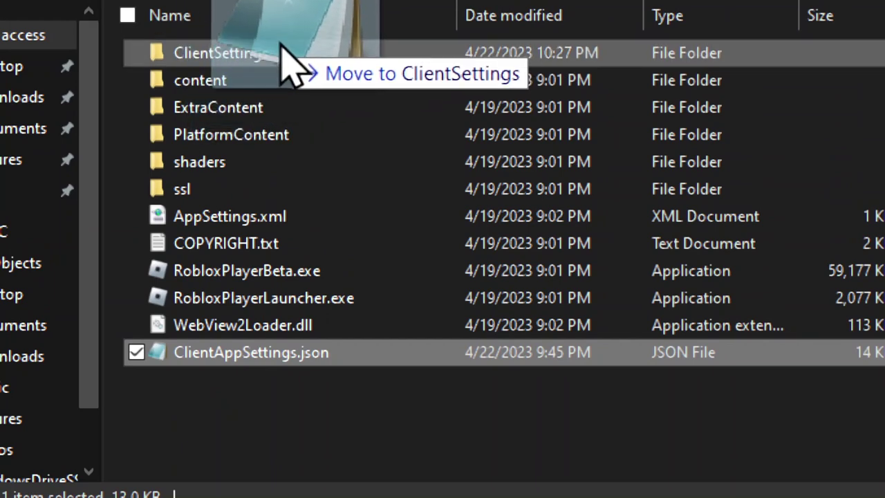
left_click_drag(280, 47, 279, 48)
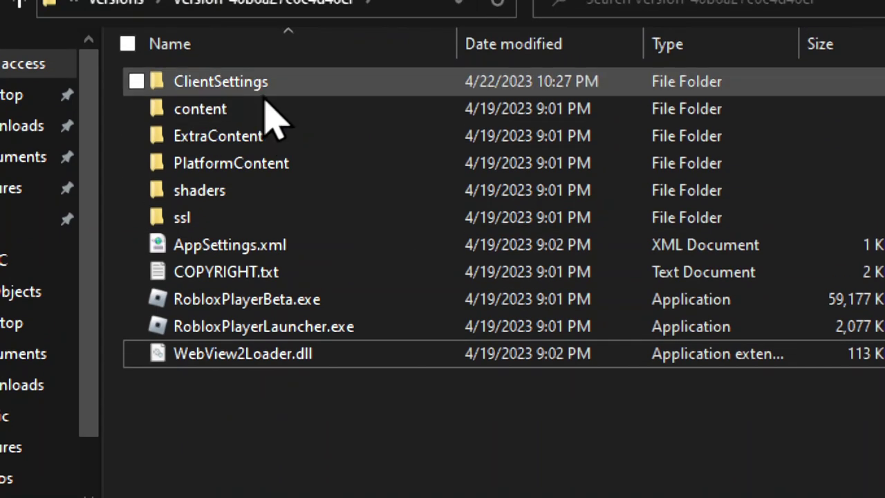
Step: Check ClientAppSettings.json in the ClientSettings folder by switching file name extensions off and back on, and minimize the folder window
left_click(274, 53)
double_click(275, 81)
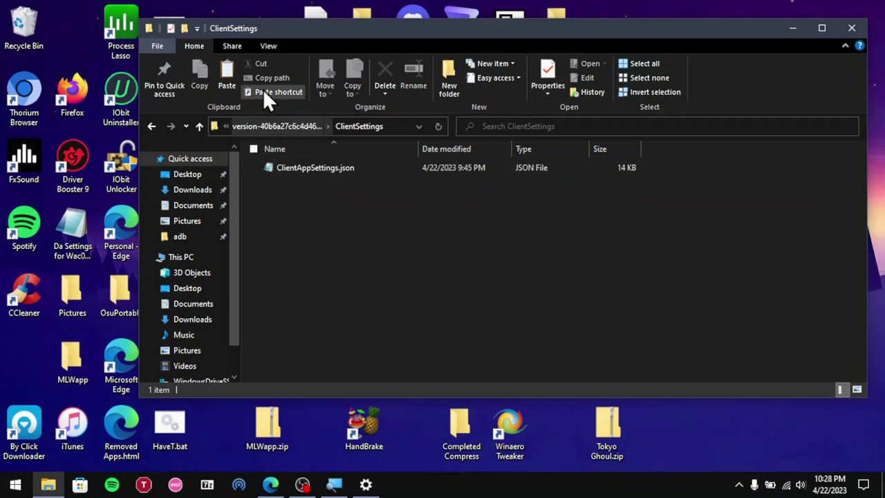
left_click(267, 47)
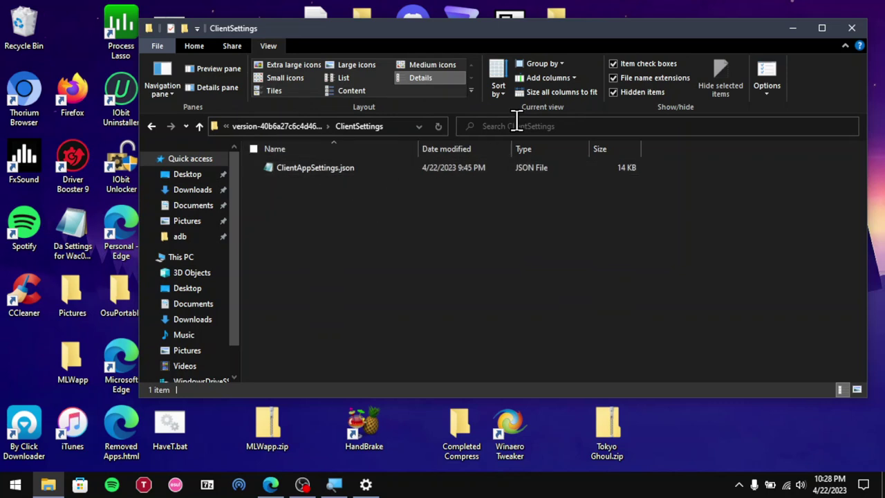
left_click(616, 78)
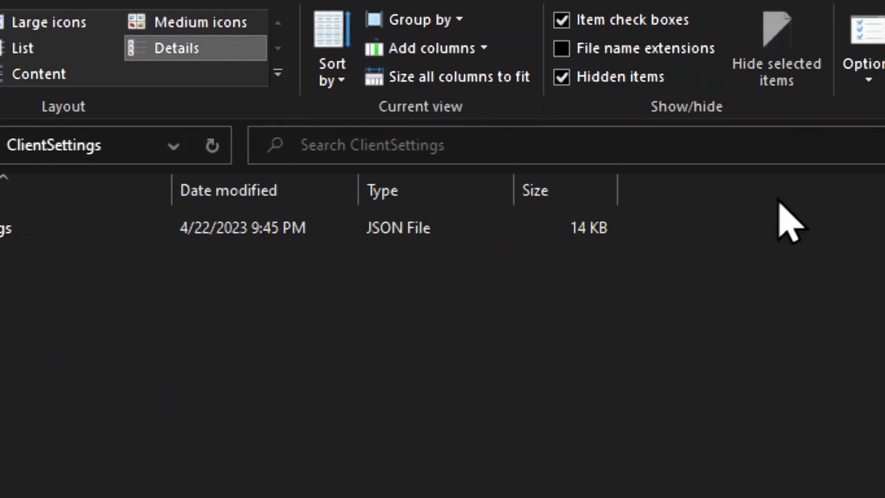
left_click(562, 48)
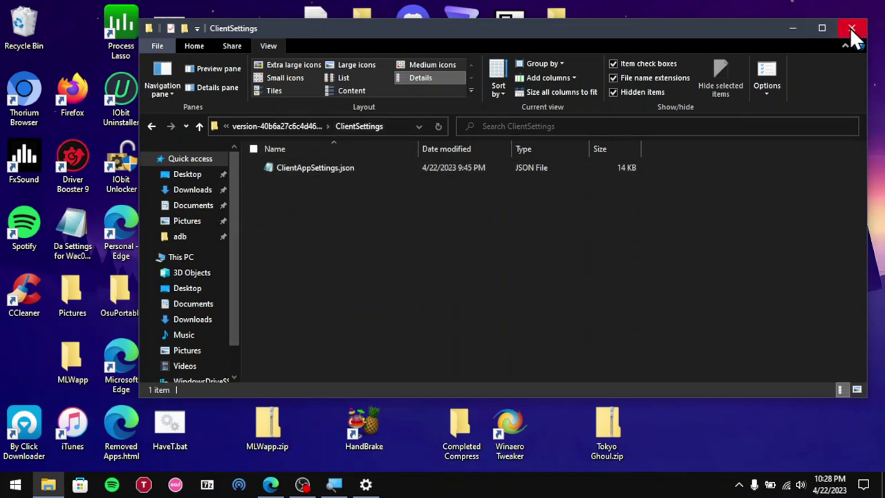
left_click(802, 32)
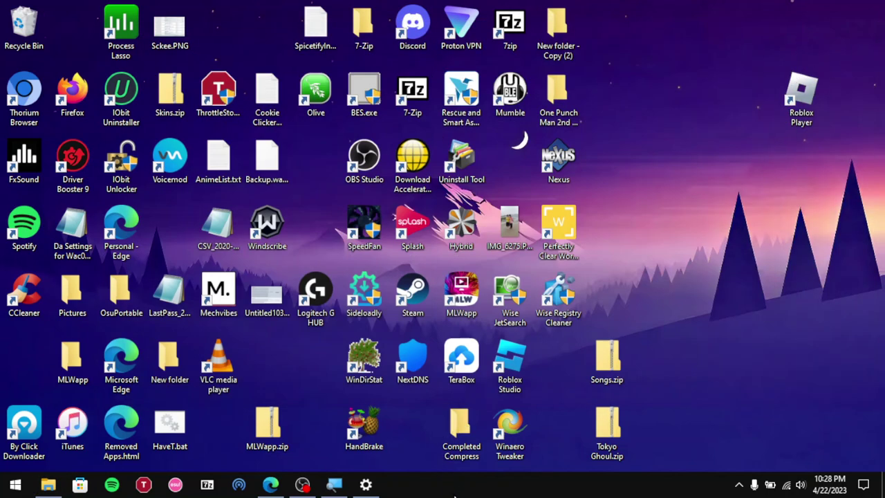
Step: Switch to the browser and launch the Testing experience from its Roblox page
left_click(271, 484)
left_click(104, 11)
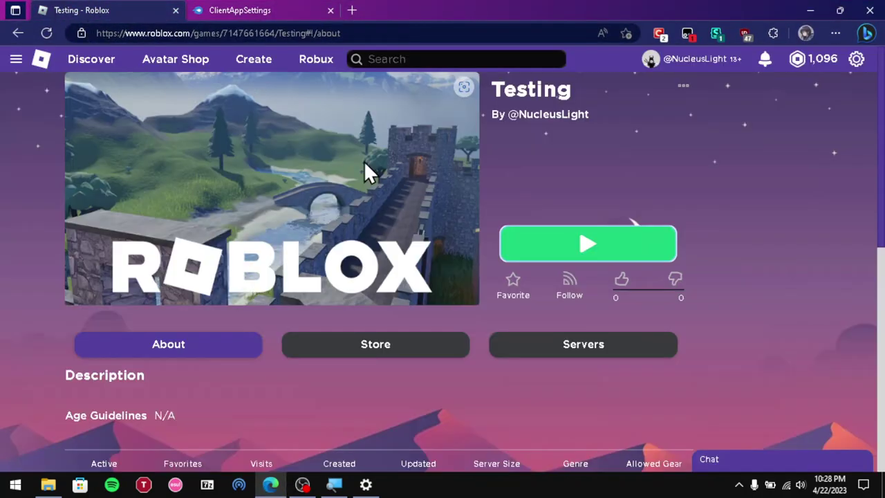
left_click(567, 243)
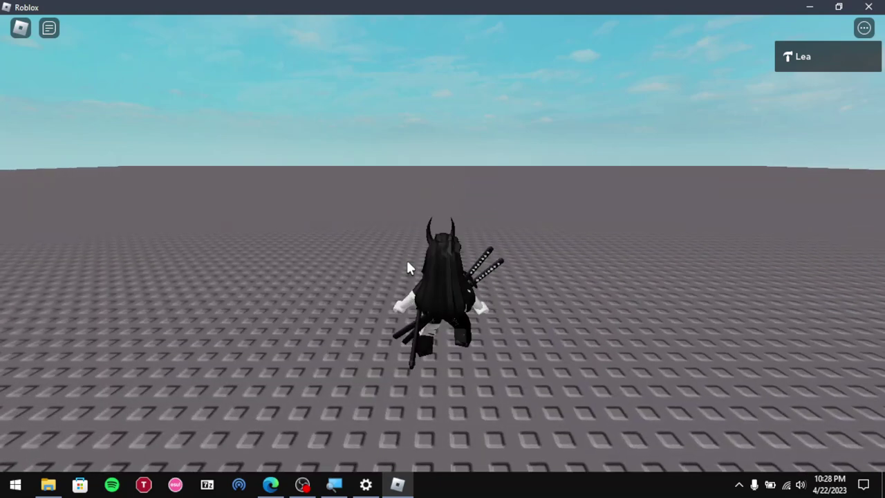
Step: Display the in-game performance stats overlay and watch the FPS while moving the character and camera around the baseplate
key("shift+F3")
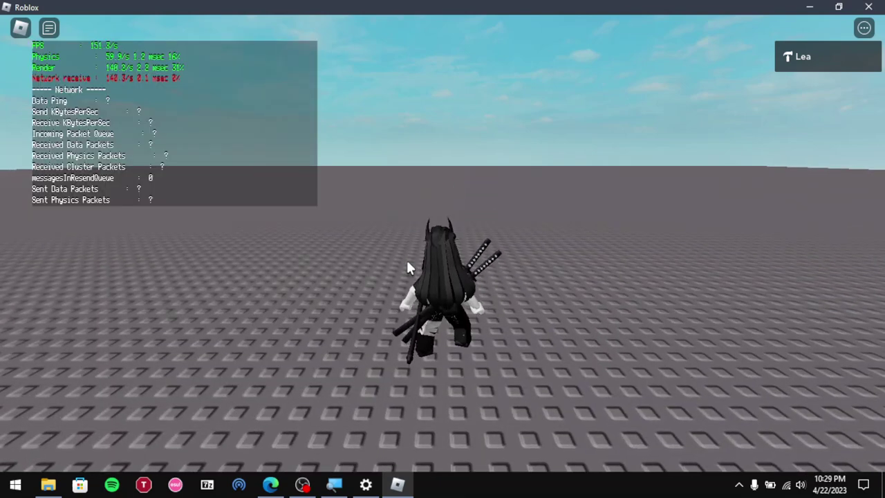
left_click_drag(227, 199, 221, 5)
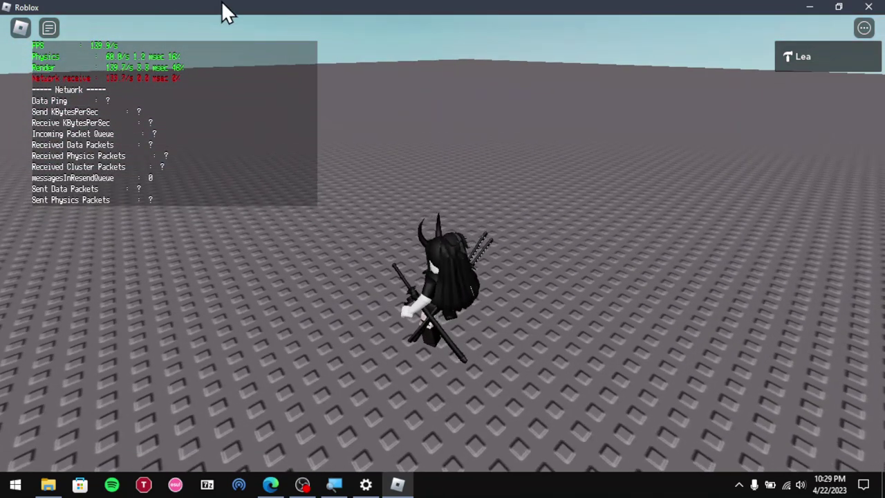
left_click_drag(459, 261, 459, 263)
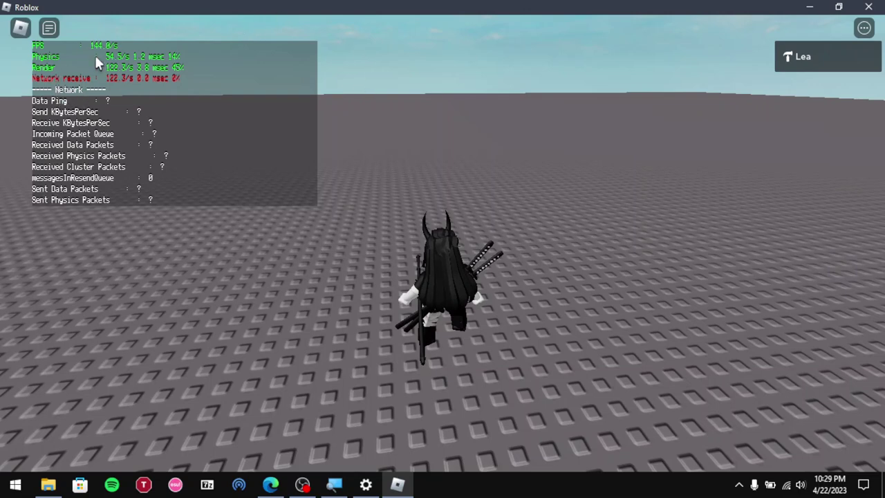
left_click(555, 283)
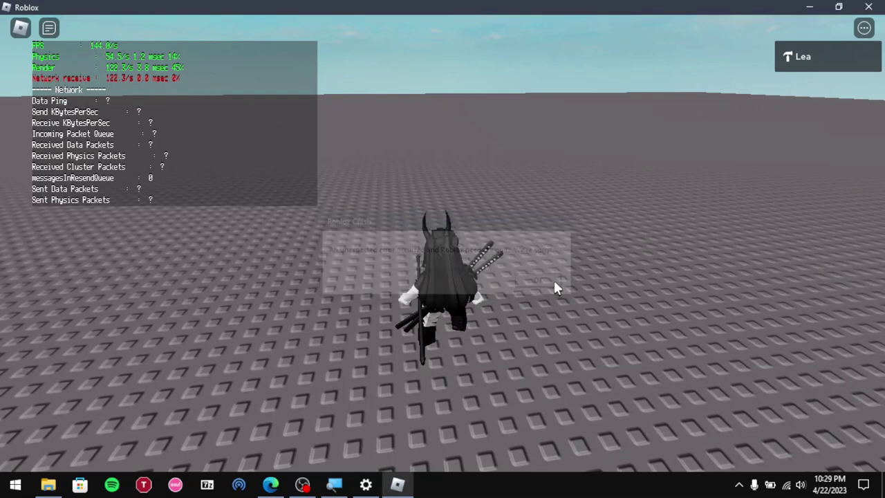
left_click(588, 252)
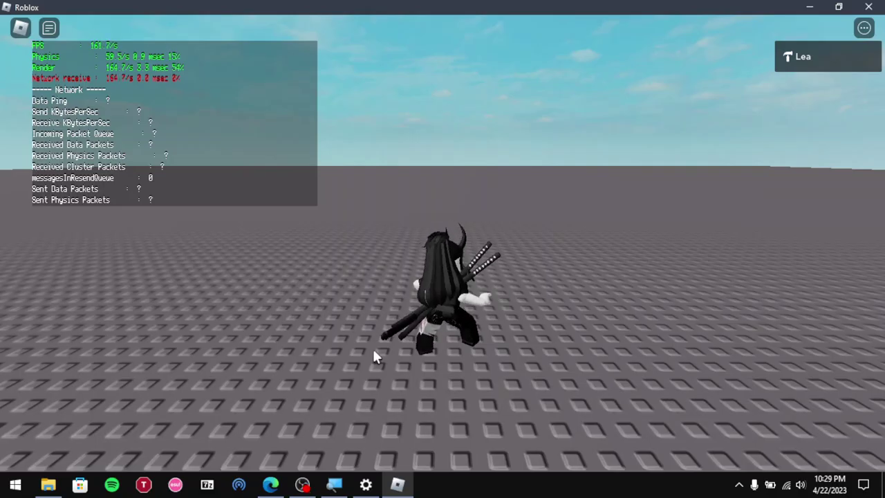
left_click_drag(374, 349, 396, 350)
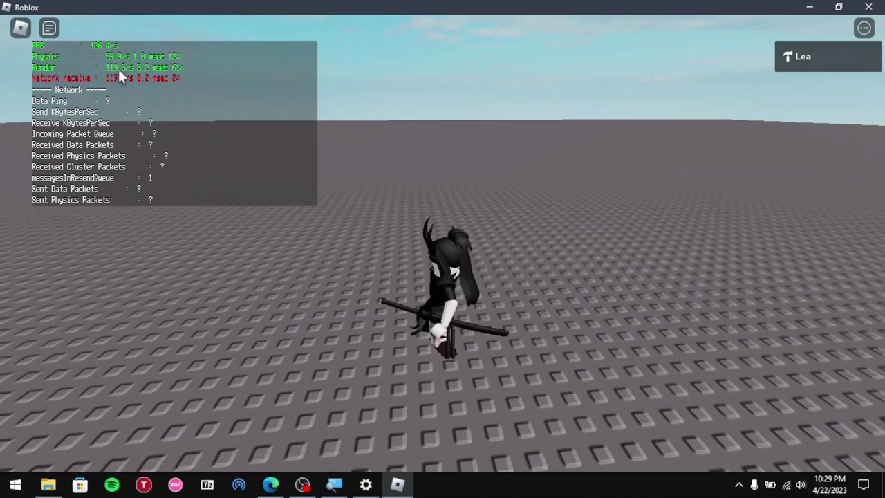
left_click_drag(498, 211, 512, 216)
scroll(512, 215, "up", 1)
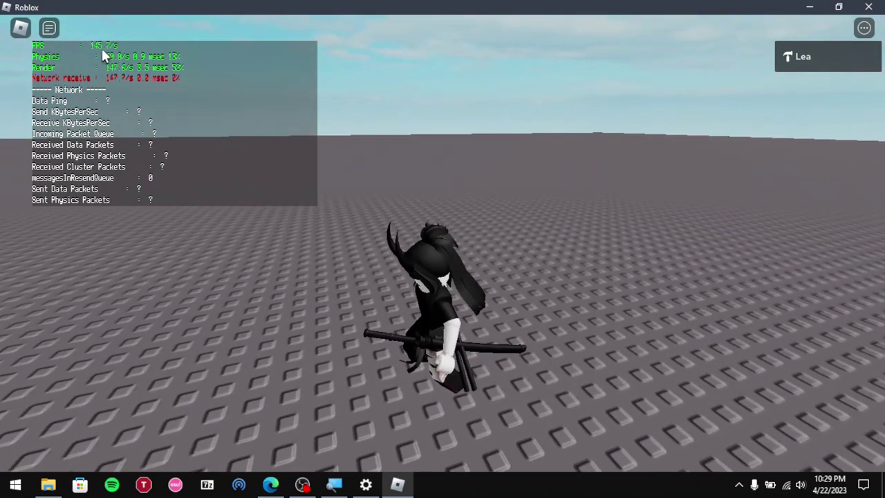
key("w")
left_click_drag(464, 258, 466, 262)
key("a")
scroll(464, 259, "down", 1)
key("w")
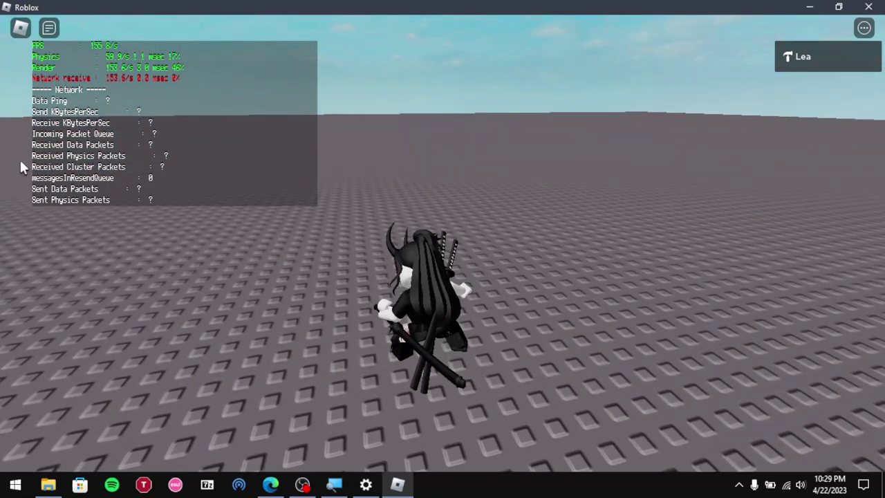
Step: Raise Graphics Quality to the maximum in the in-game settings and resume the game
key("Escape")
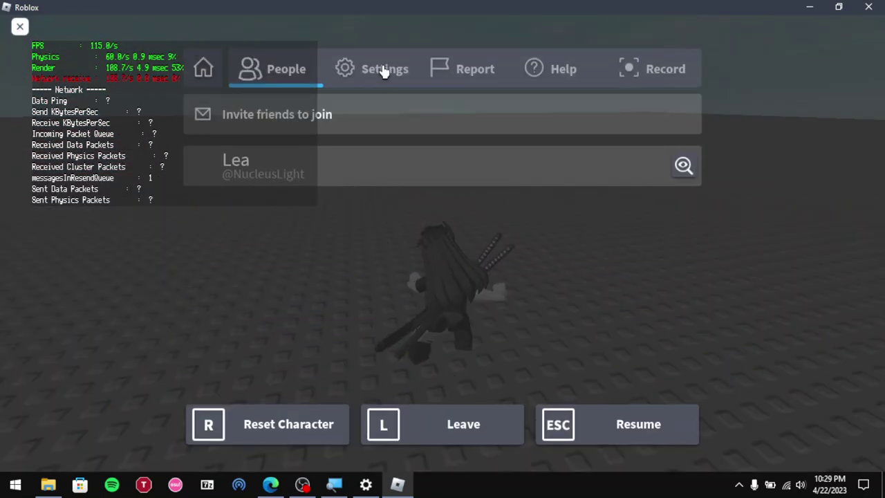
left_click(383, 69)
scroll(454, 332, "down", 1)
left_click(494, 345)
left_click_drag(543, 354, 650, 352)
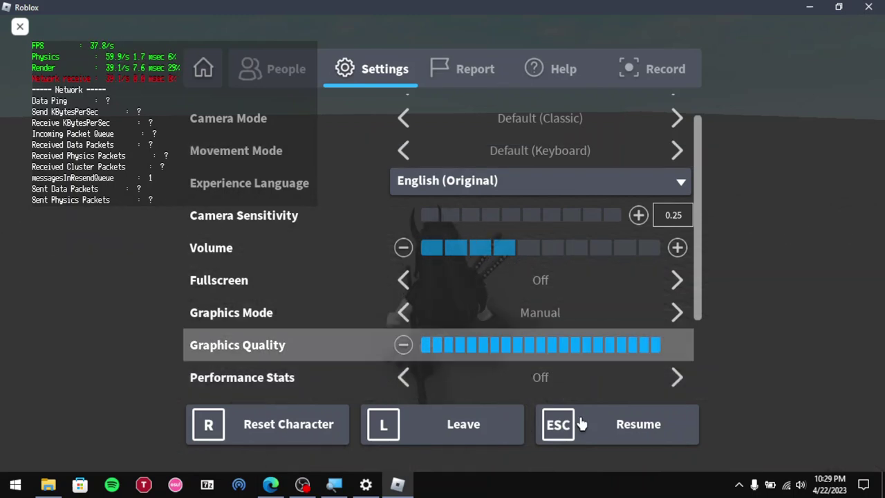
left_click(650, 427)
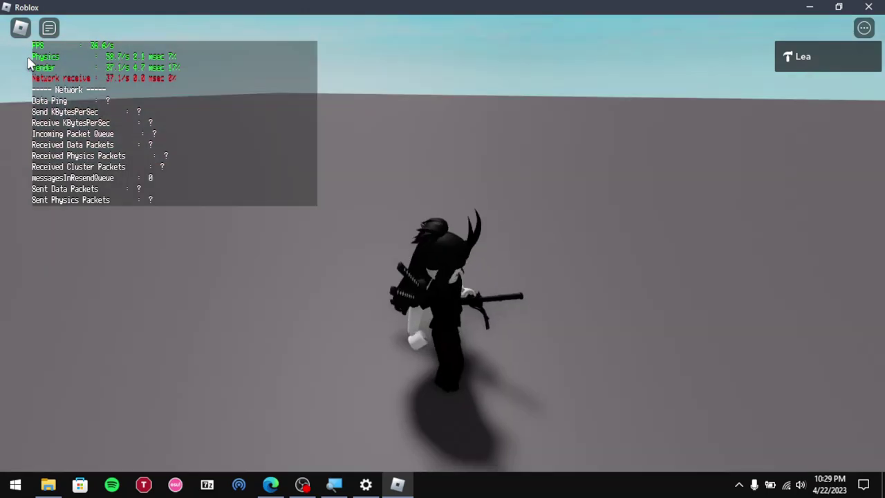
Step: Lower Graphics Quality to its minimum level in the in-game settings and return to the game
key("Escape")
left_click_drag(480, 368, 429, 370)
scroll(662, 399, "down", 2)
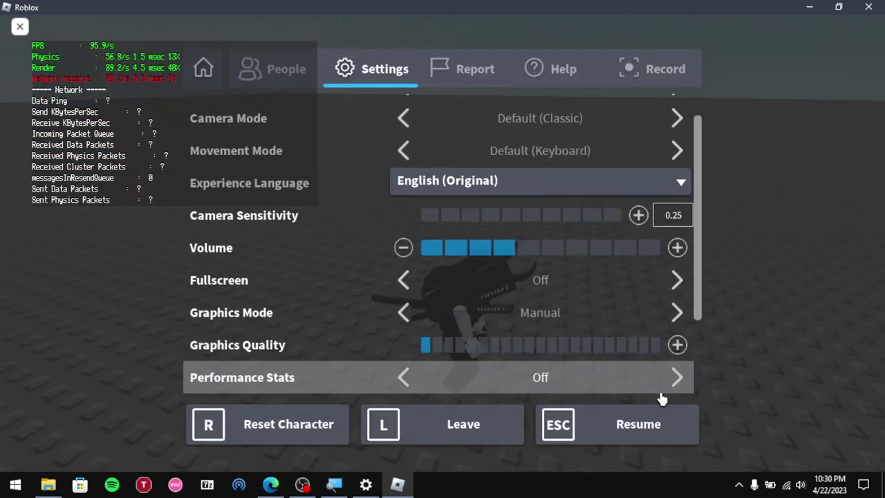
key("Escape")
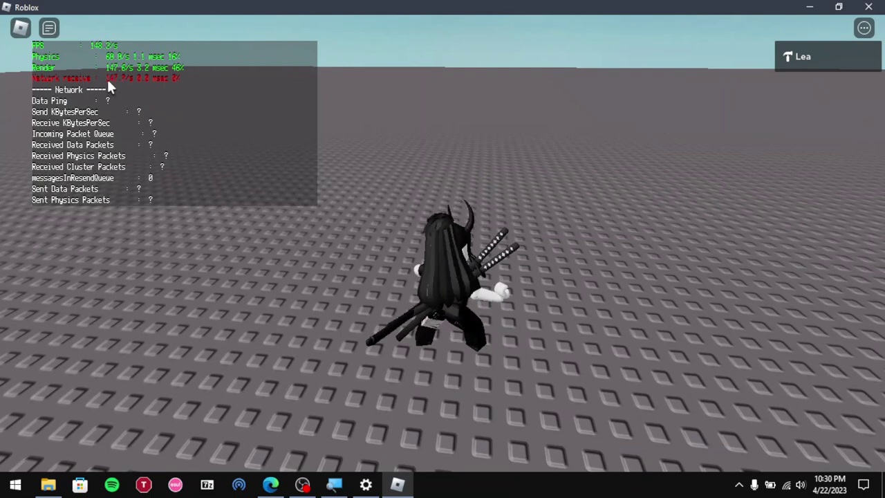
Step: Examine the FPS at the lowest graphics quality while jumping and turning the camera
key("space")
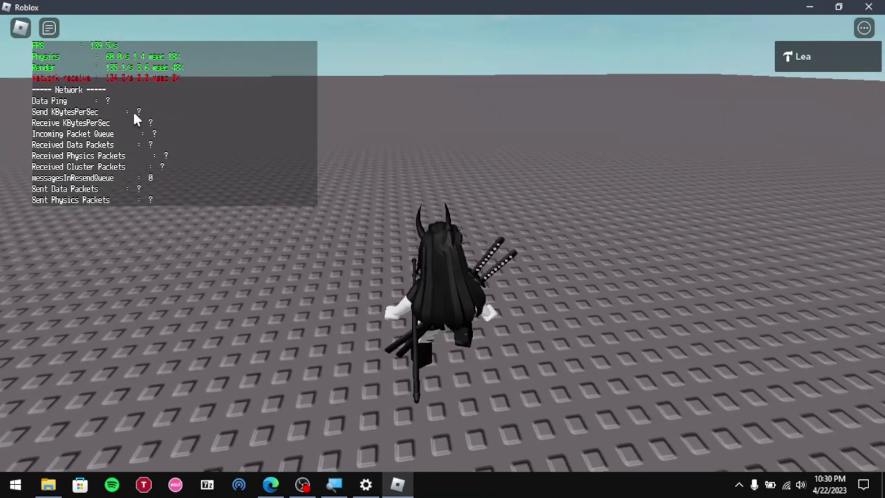
key("space")
right_click(480, 271)
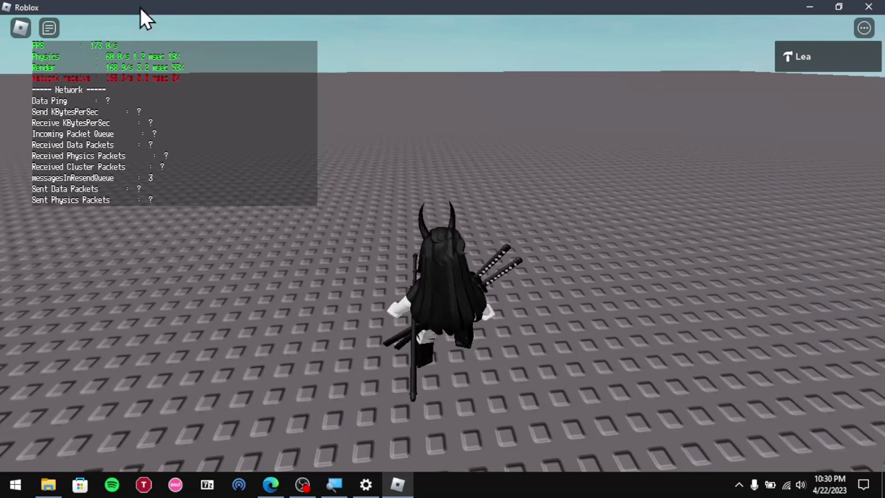
right_click(300, 233)
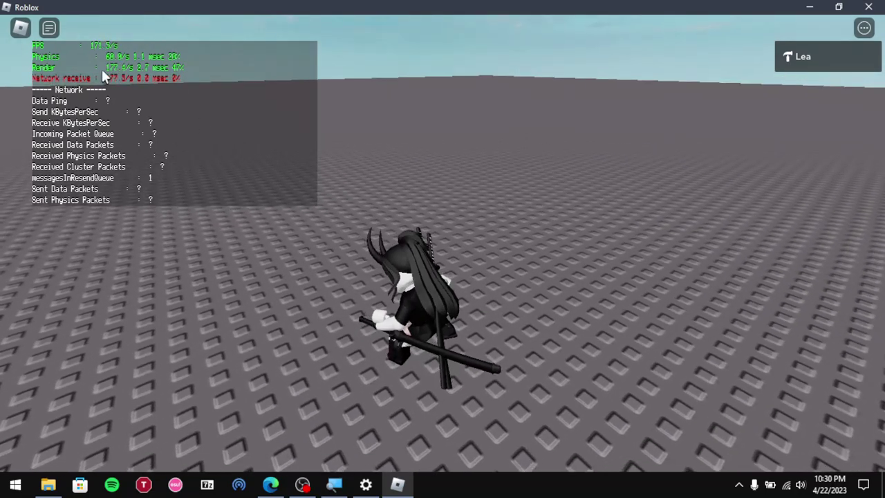
Step: Close the Roblox game and minimize the browser to get back to the desktop
left_click(20, 29)
key("Escape")
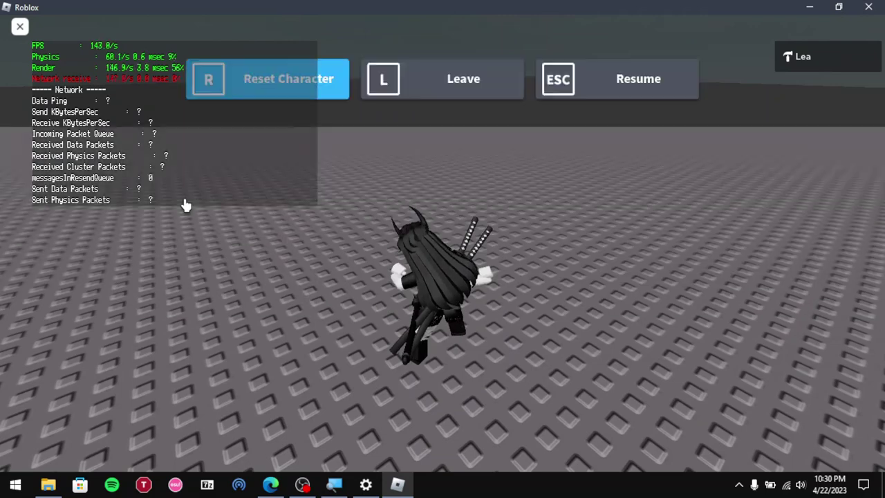
left_click(870, 8)
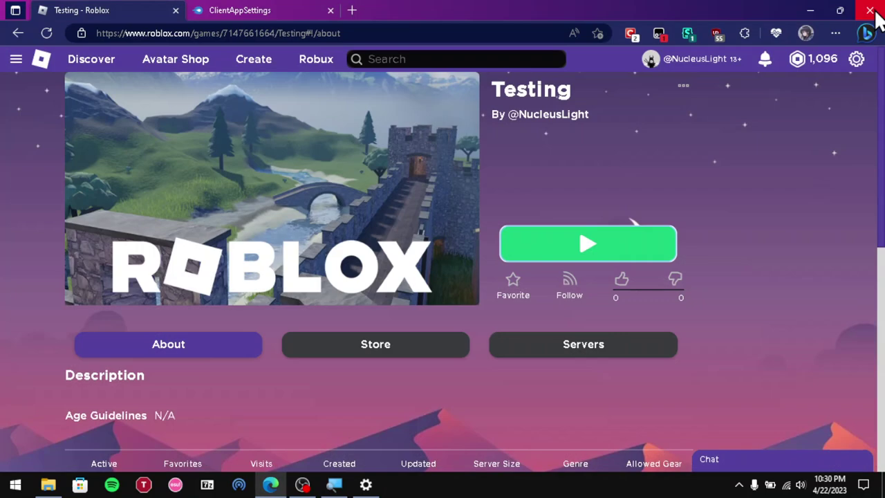
left_click(812, 10)
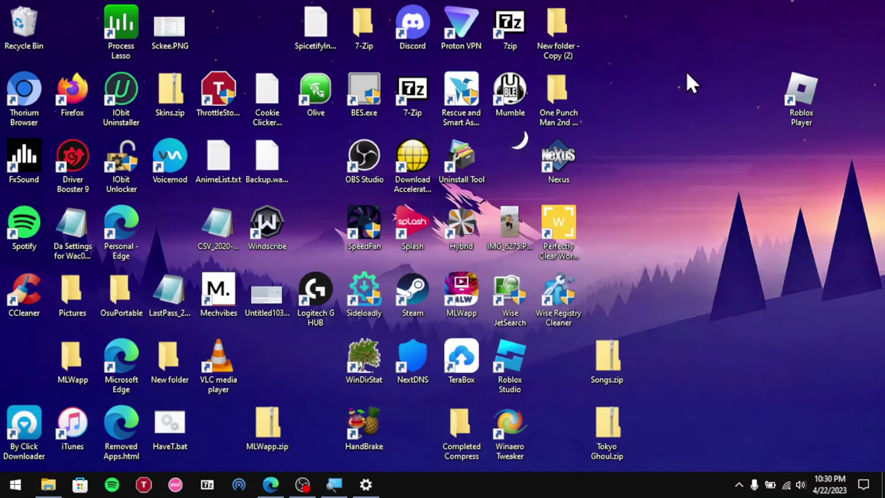
Step: Go to the Roblox Player shortcut's file location and open ClientAppSettings.json from the ClientSettings folder for editing in Notepad
right_click(796, 95)
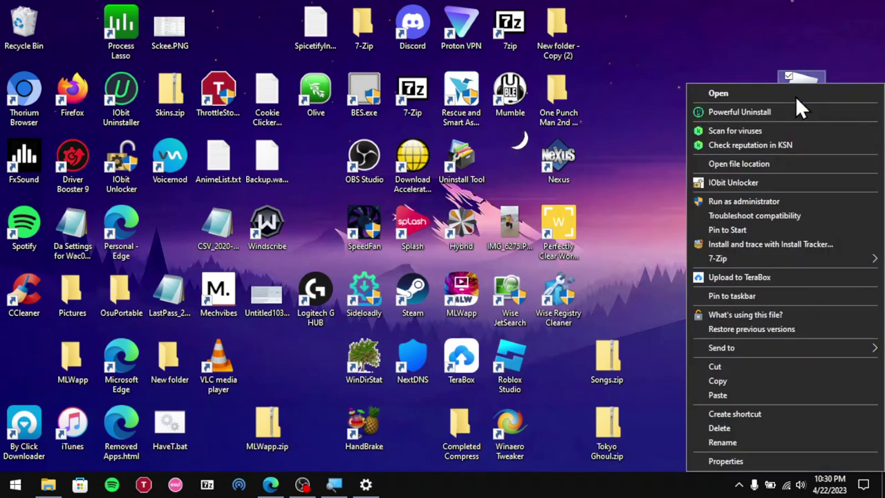
left_click(761, 162)
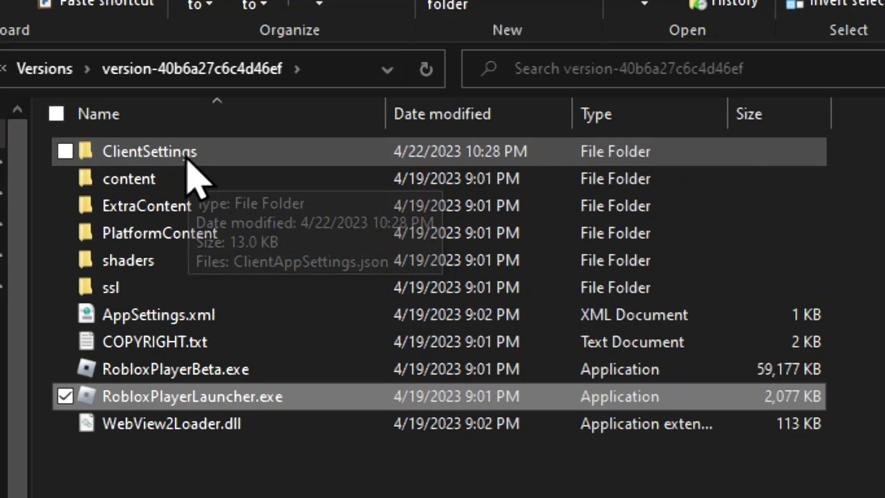
double_click(187, 152)
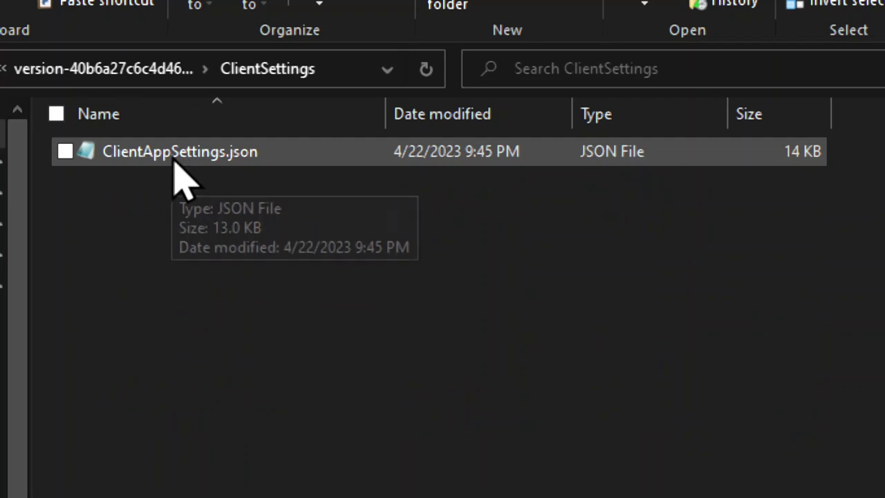
right_click(174, 159)
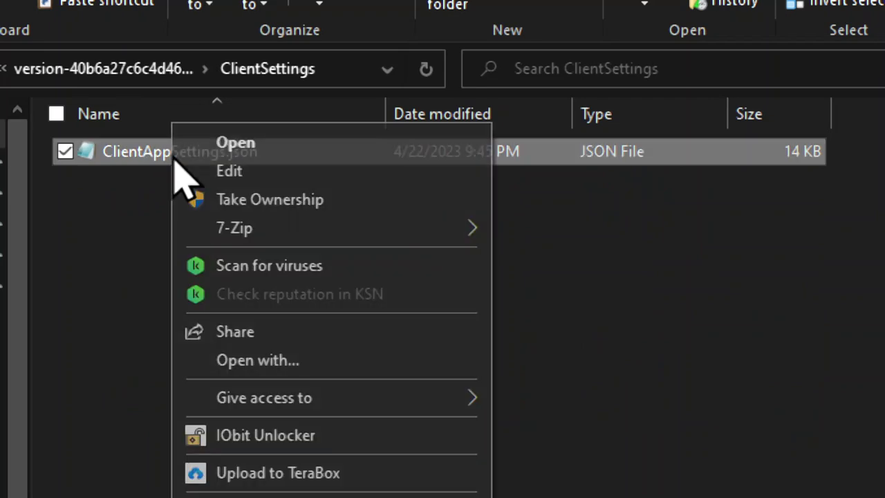
left_click(259, 173)
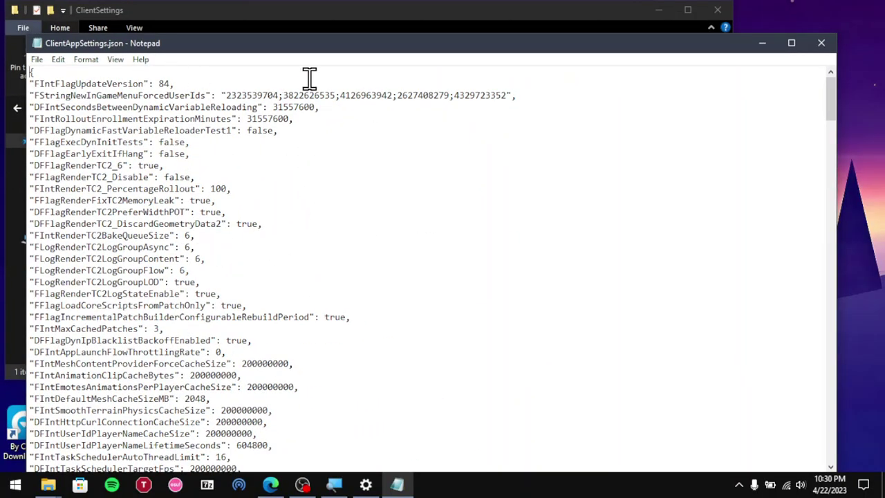
Step: Find the DFIntTaskSchedulerTargetFps entry in ClientAppSettings.json and examine its name and value
scroll(132, 268, "down", 2)
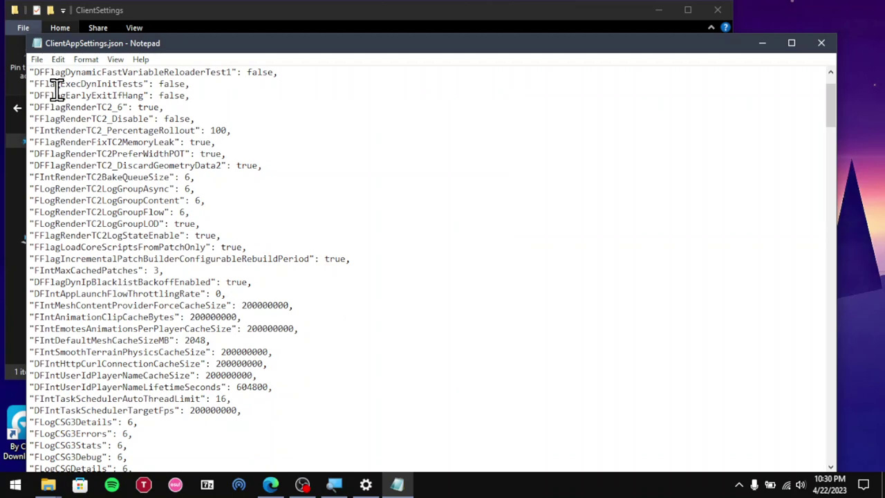
scroll(57, 89, "up", 2)
scroll(82, 272, "down", 3)
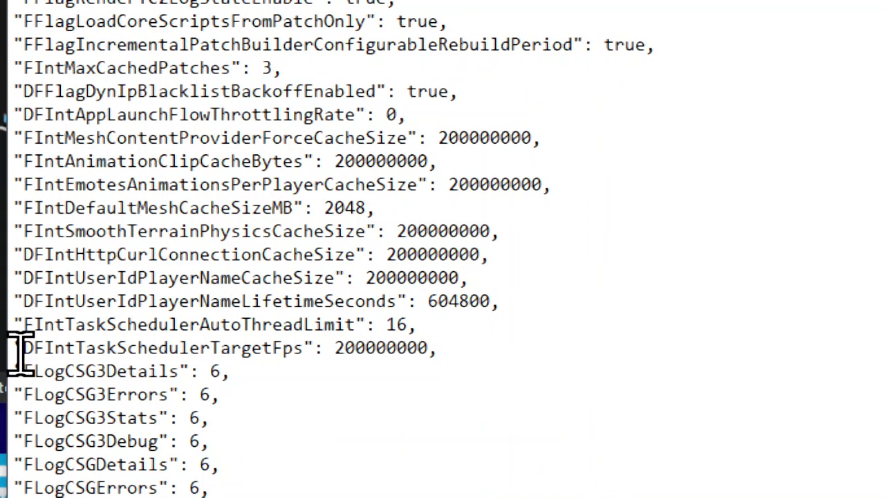
left_click_drag(21, 350, 305, 348)
left_click(139, 355)
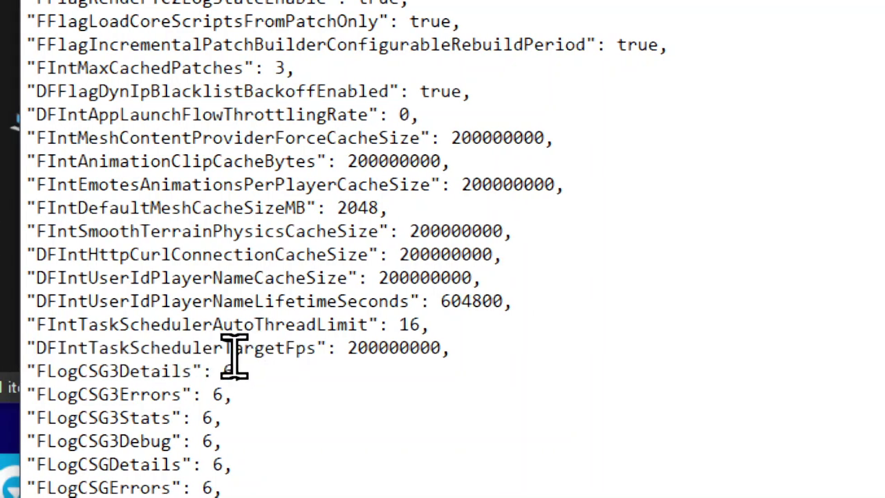
left_click_drag(224, 355, 263, 355)
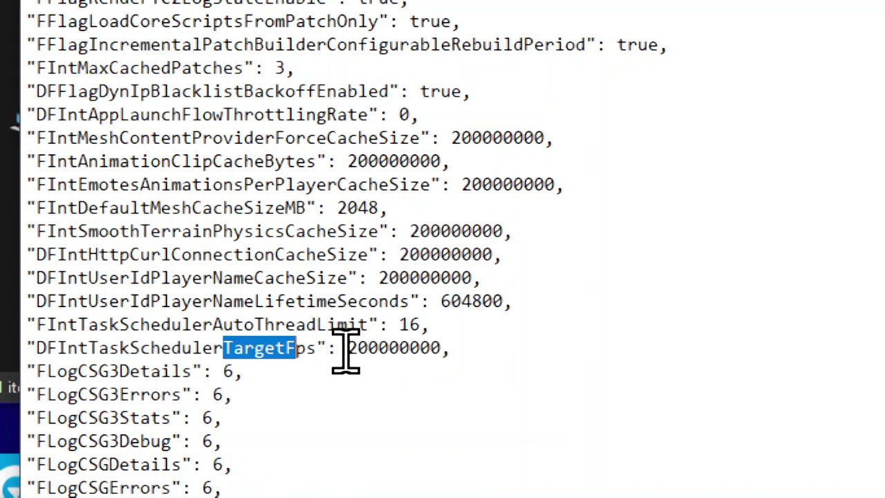
left_click_drag(346, 350, 435, 350)
left_click(566, 185)
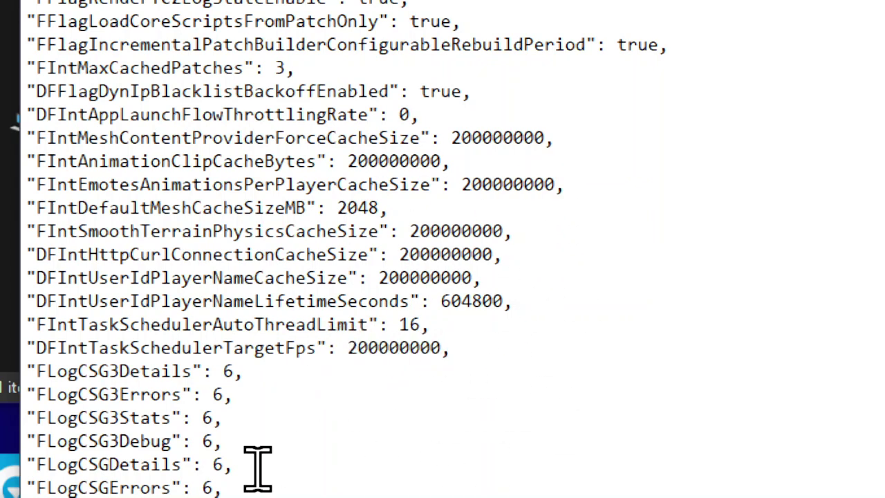
Step: Replace the value of DFIntTaskSchedulerTargetFps with 30, keeping the comma at the end of the line
left_click_drag(356, 350, 447, 355)
left_click(351, 360)
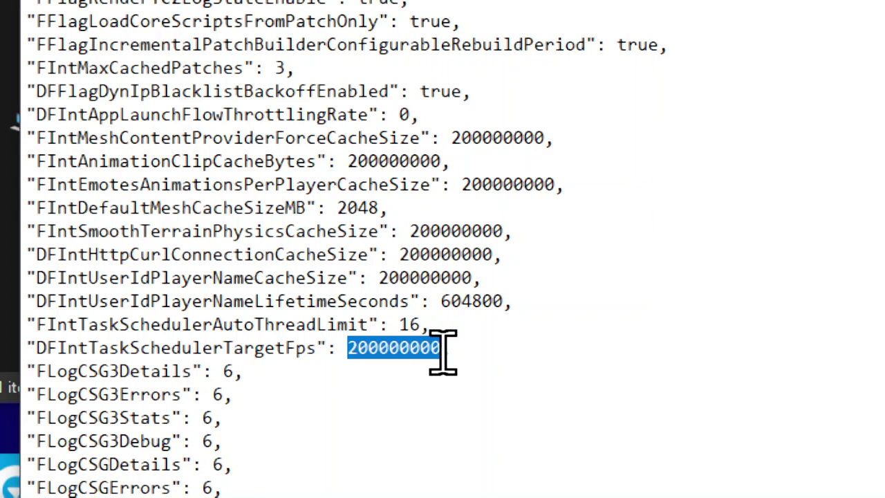
type("3")
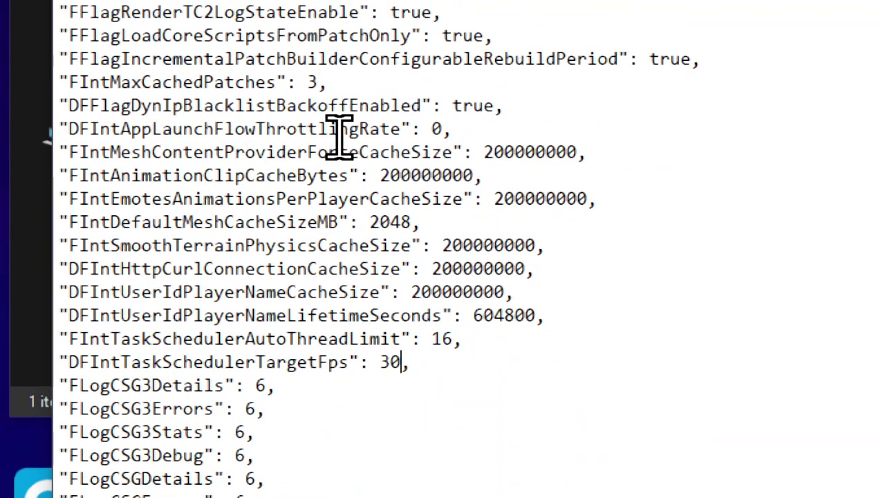
Step: Save the edited ClientAppSettings.json and close Notepad
scroll(181, 112, "up", 4)
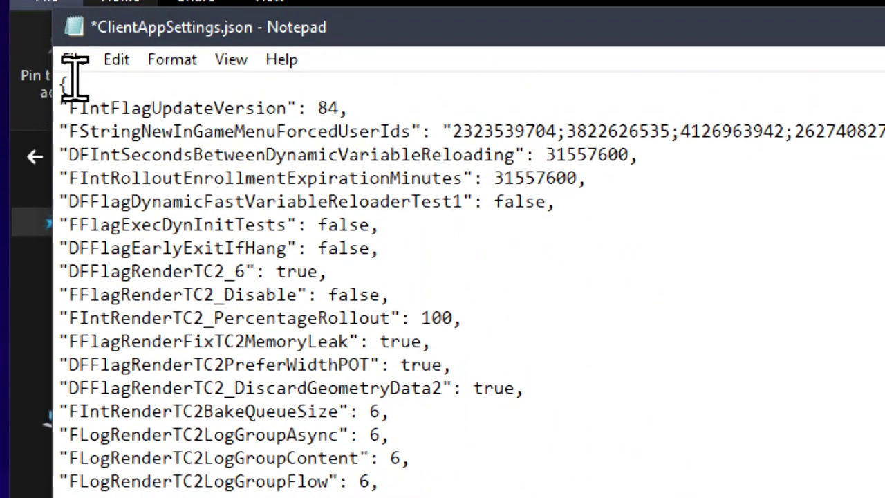
left_click(74, 61)
left_click(140, 173)
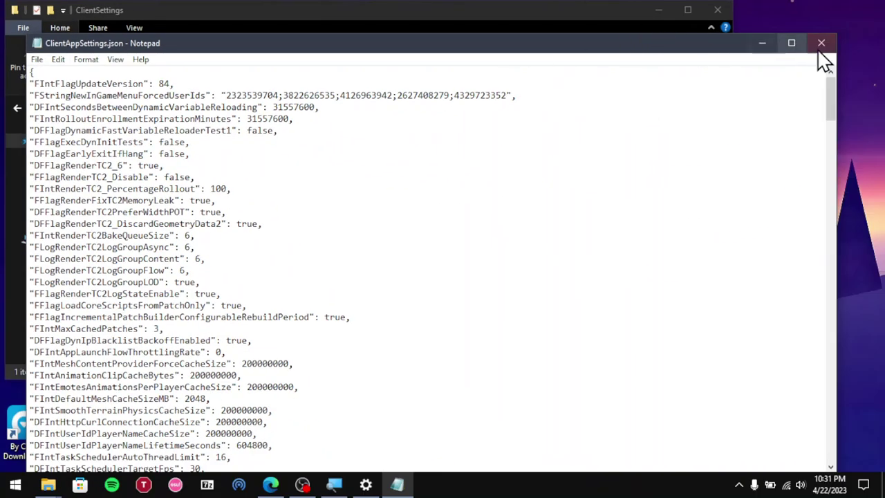
left_click(821, 44)
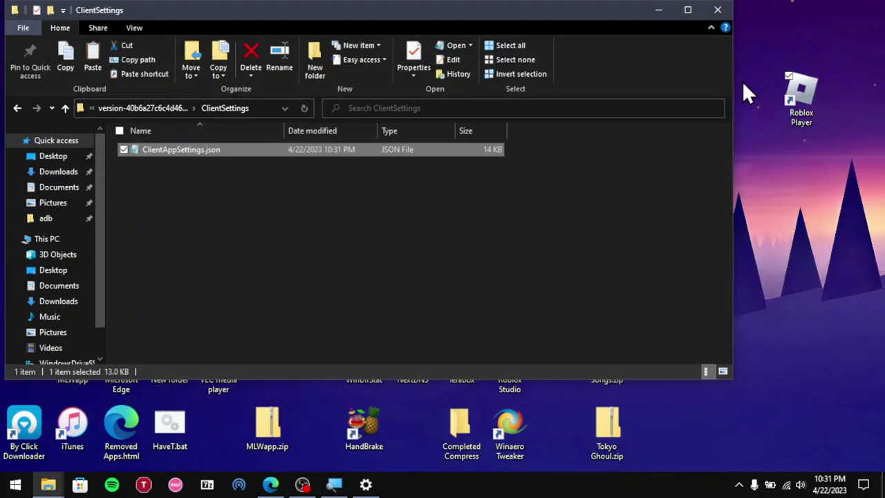
Step: Minimize the ClientSettings folder window, switch to the Edge browser and launch the Roblox game
left_click(667, 10)
left_click(271, 484)
left_click(607, 257)
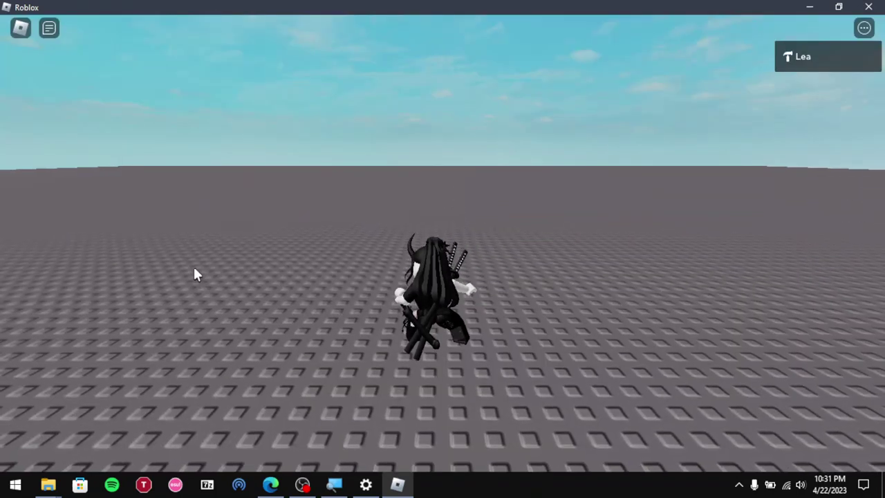
Step: Show the in-game performance stats overlay and examine the FPS while turning the camera
key("shift+F3")
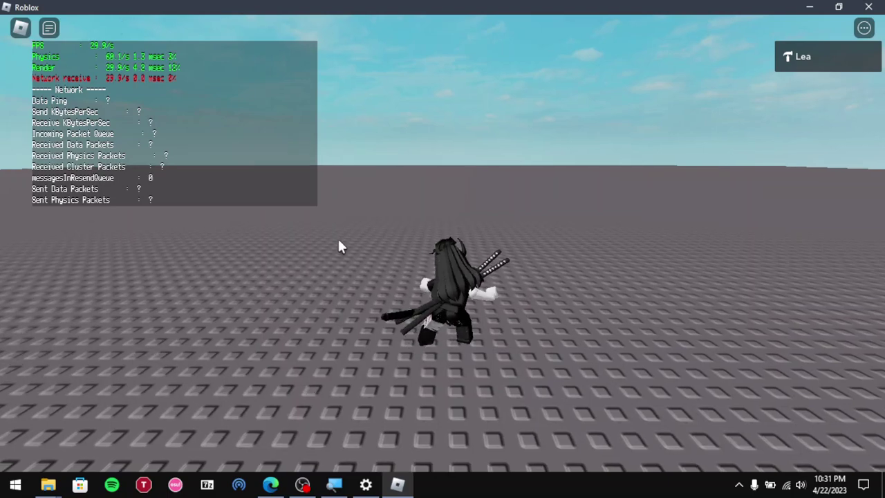
right_click(338, 239)
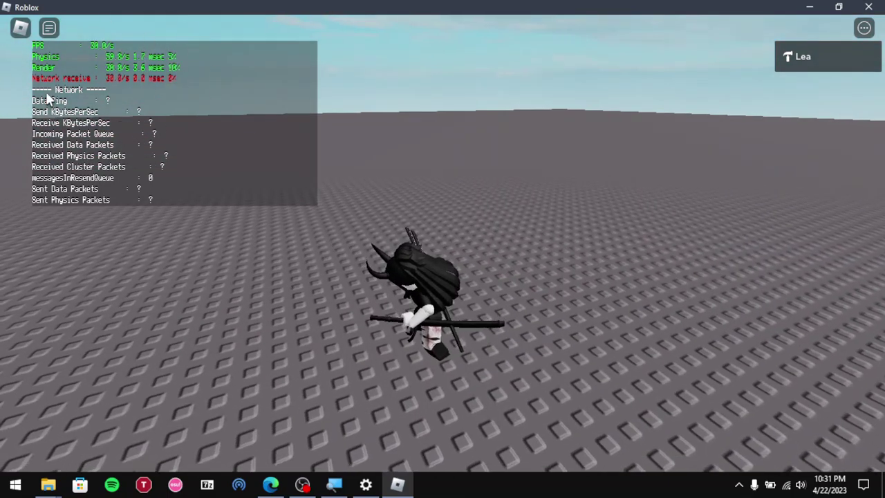
right_click(464, 213)
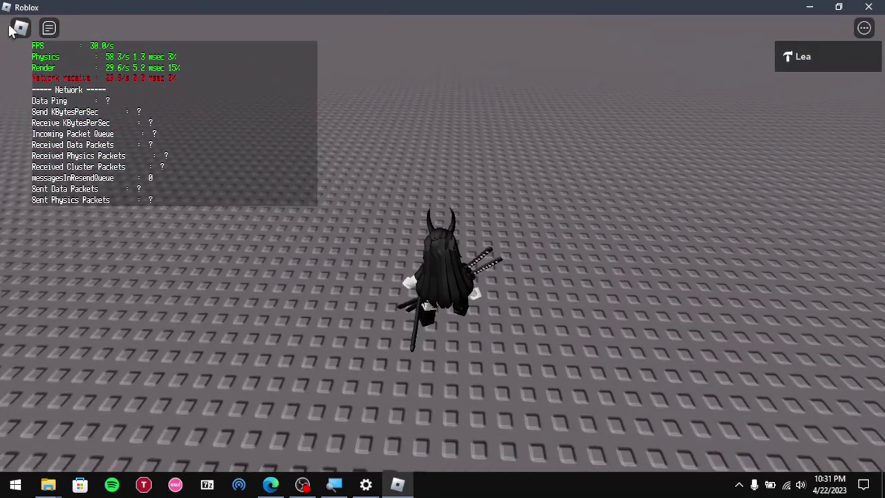
Step: Try Graphics Quality at its maximum level in the in-game settings, return it to the minimum and resume the game
left_click(14, 29)
left_click(377, 68)
scroll(589, 360, "down", 1)
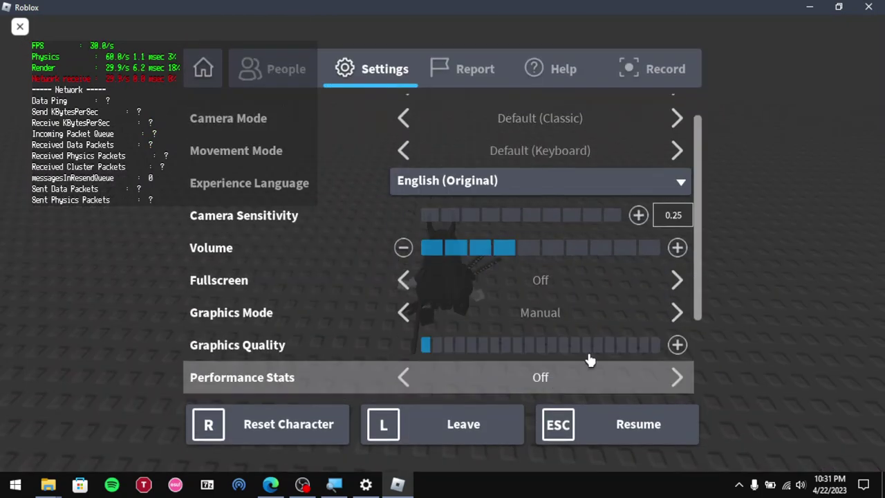
left_click(657, 345)
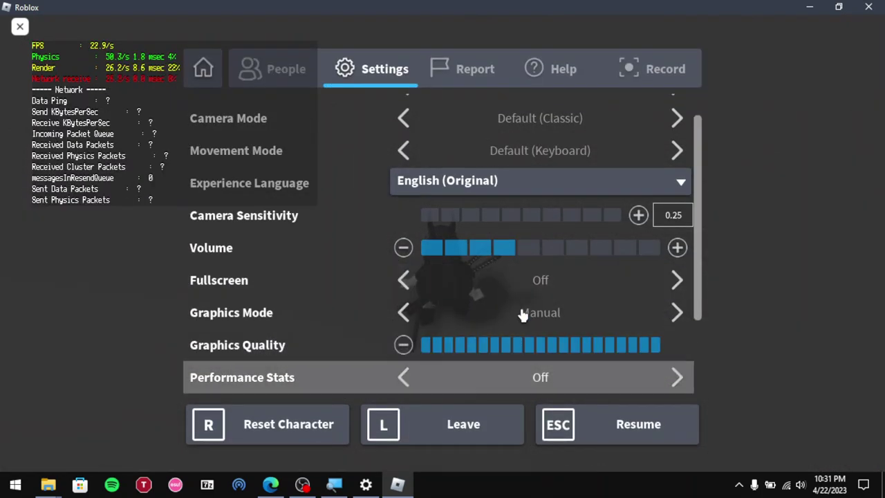
left_click(425, 346)
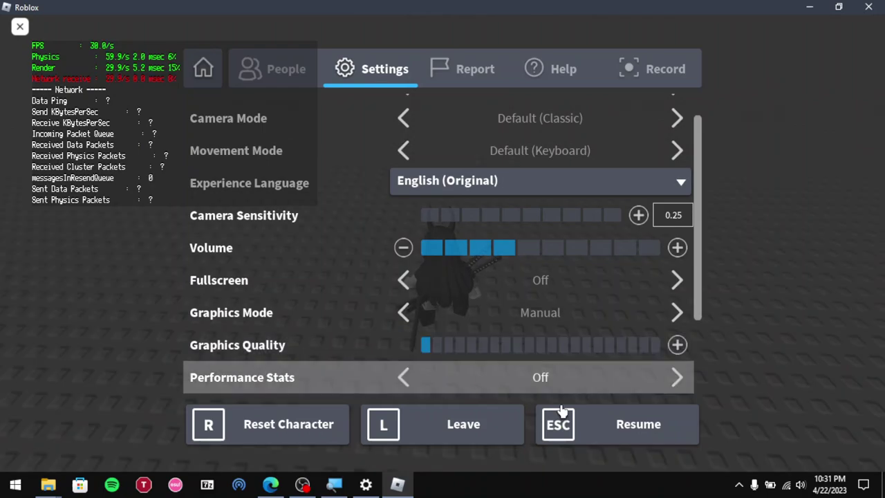
left_click(563, 415)
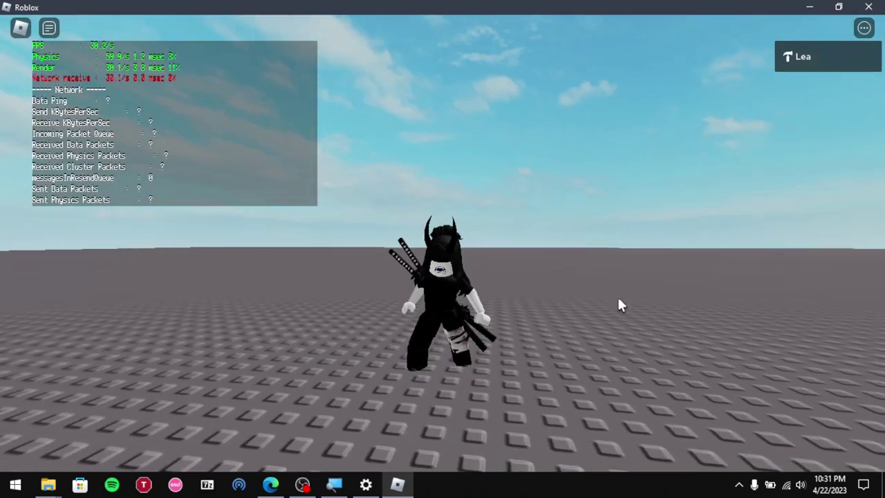
right_click(619, 299)
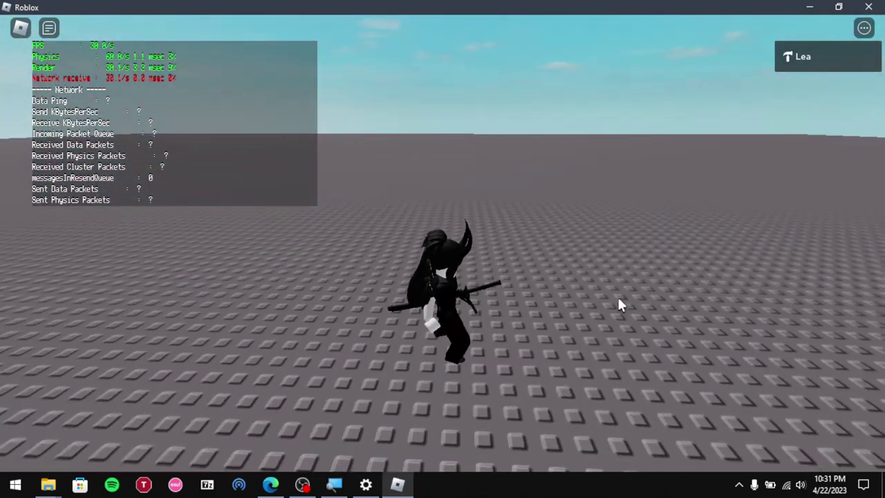